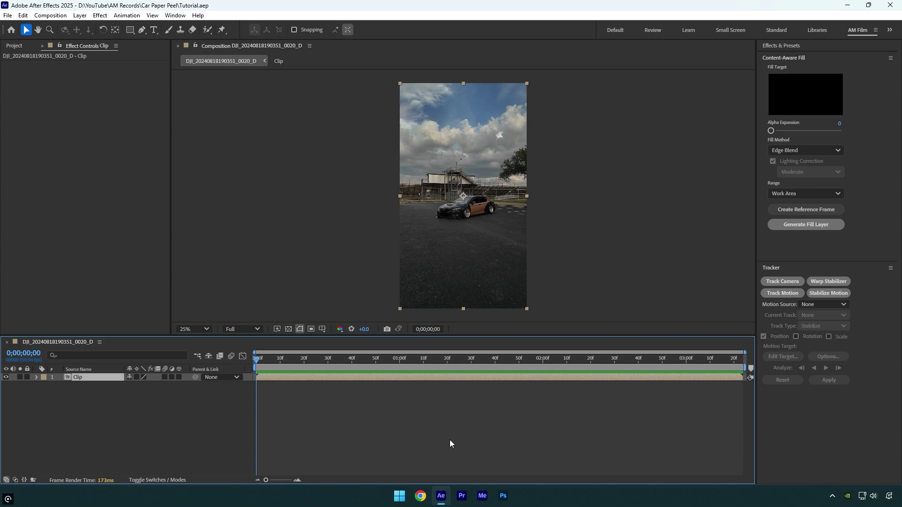
# Step: Duplicate the Clip layer, hide the original and rename the copy Clean
pyautogui.hotkey('ctrl', 'd')
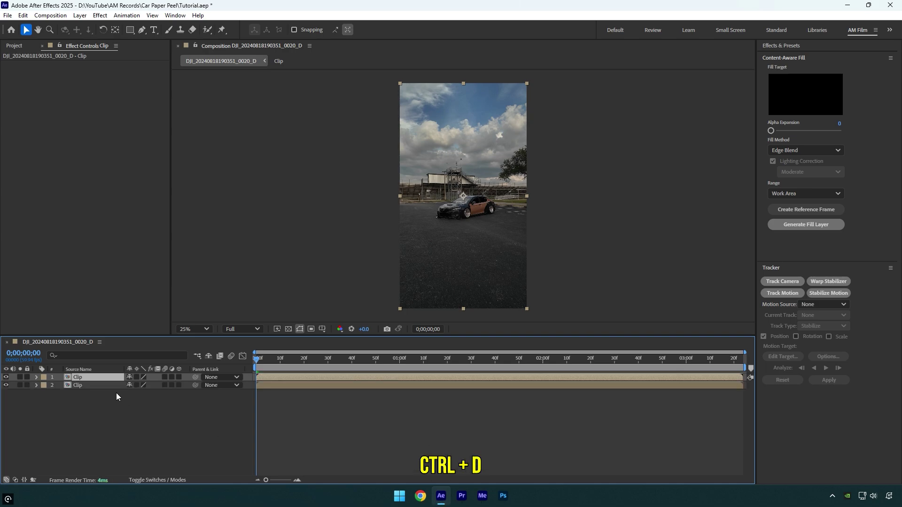
pyautogui.click(6, 385)
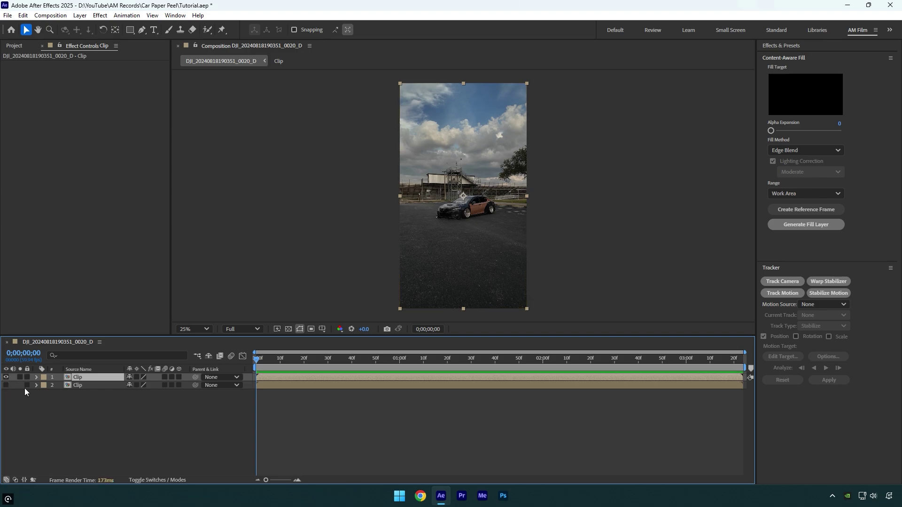
pyautogui.press('Return')
pyautogui.write('C')
pyautogui.press('Return')
# Step: Apply the Mocha AE effect to the Clean layer and launch the Mocha tracker
pyautogui.hotkey('ctrl', 'space')
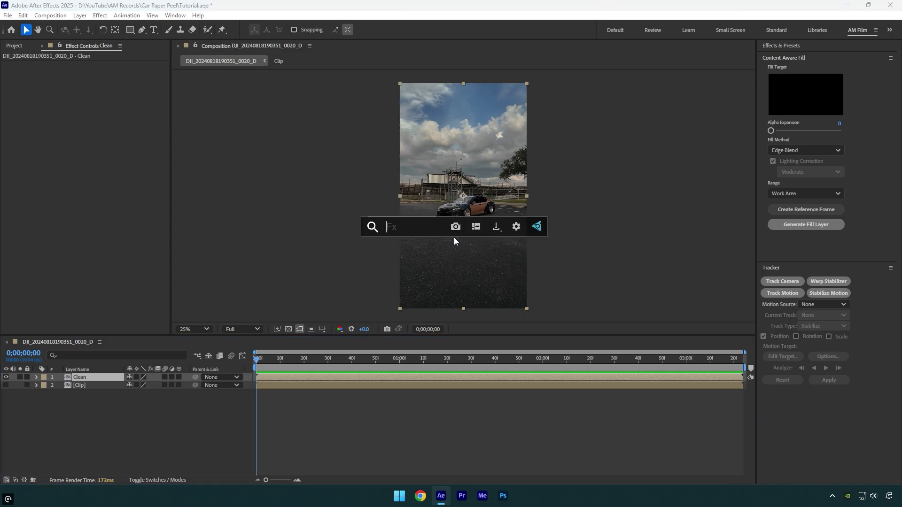
pyautogui.write('mocha')
pyautogui.press('Return')
pyautogui.click(71, 94)
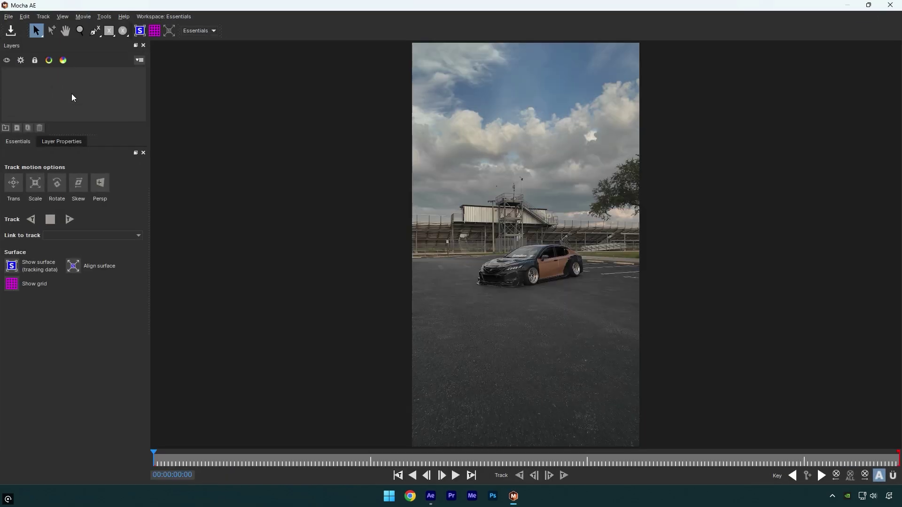
# Step: Outline the whole car loosely with a closed X-spline on the first frame and nudge its front and lower points slightly outward
pyautogui.click(96, 31)
pyautogui.scroll(3, 501, 281)
pyautogui.click(494, 287)
pyautogui.click(486, 324)
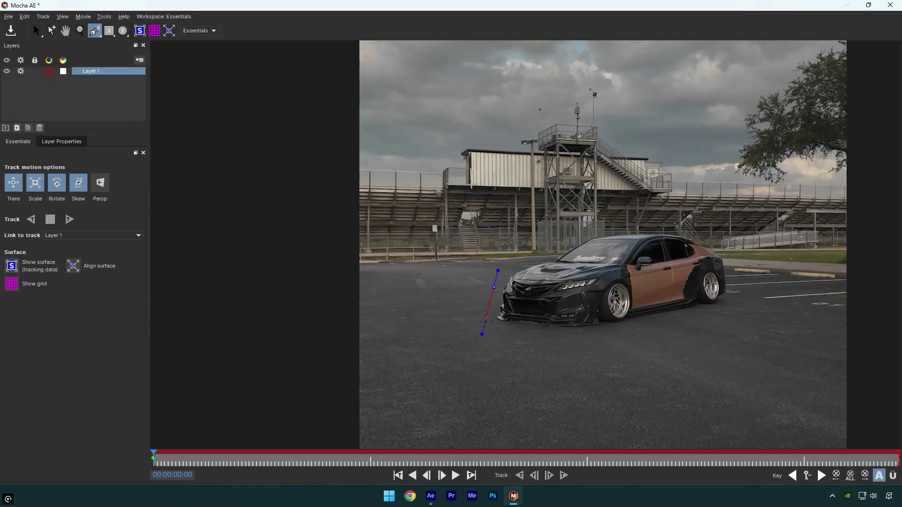
pyautogui.click(516, 328)
pyautogui.click(579, 332)
pyautogui.click(631, 331)
pyautogui.click(692, 318)
pyautogui.click(730, 306)
pyautogui.click(681, 229)
pyautogui.click(638, 226)
pyautogui.click(585, 230)
pyautogui.click(564, 242)
pyautogui.click(510, 264)
pyautogui.rightClick(509, 266)
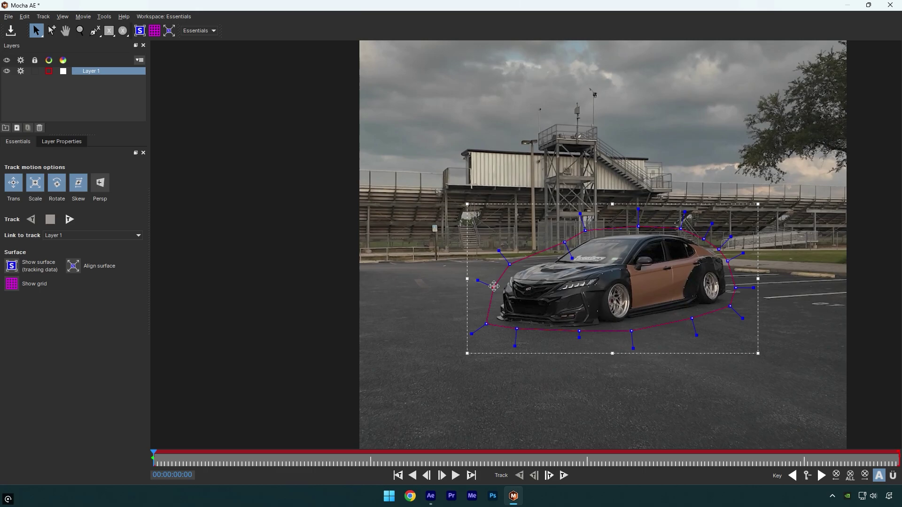
pyautogui.moveTo(493, 287); pyautogui.dragTo(492, 285)
pyautogui.moveTo(517, 329); pyautogui.dragTo(516, 332)
pyautogui.moveTo(579, 331); pyautogui.dragTo(580, 334)
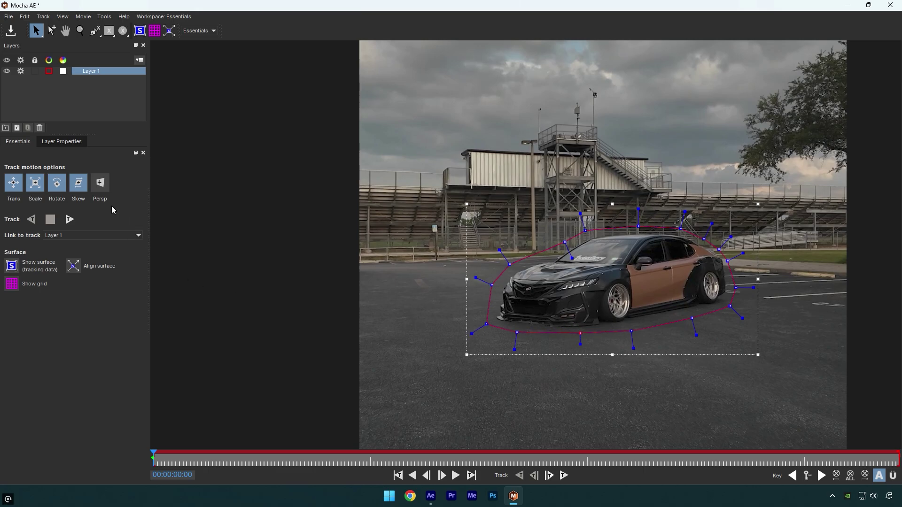
# Step: Track the car shape forward through the clip with perspective enabled, then save and close Mocha to return to After Effects
pyautogui.click(72, 221)
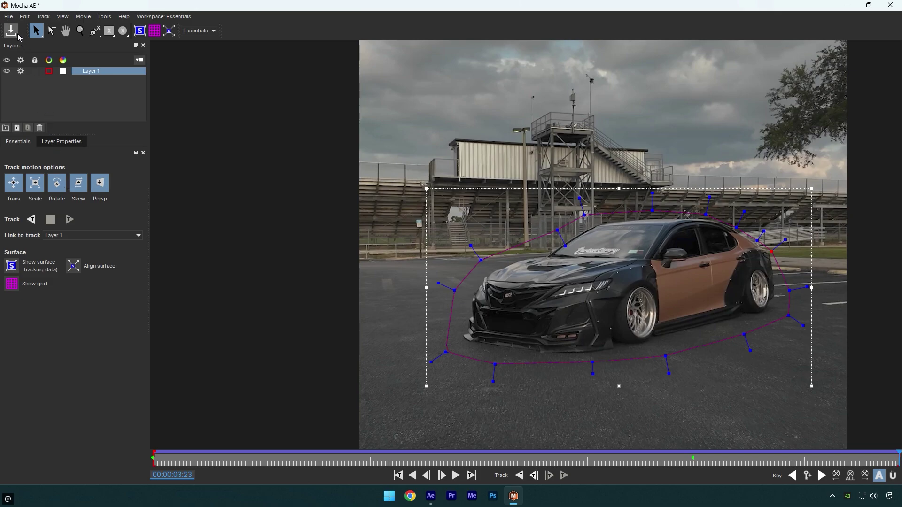
pyautogui.click(890, 5)
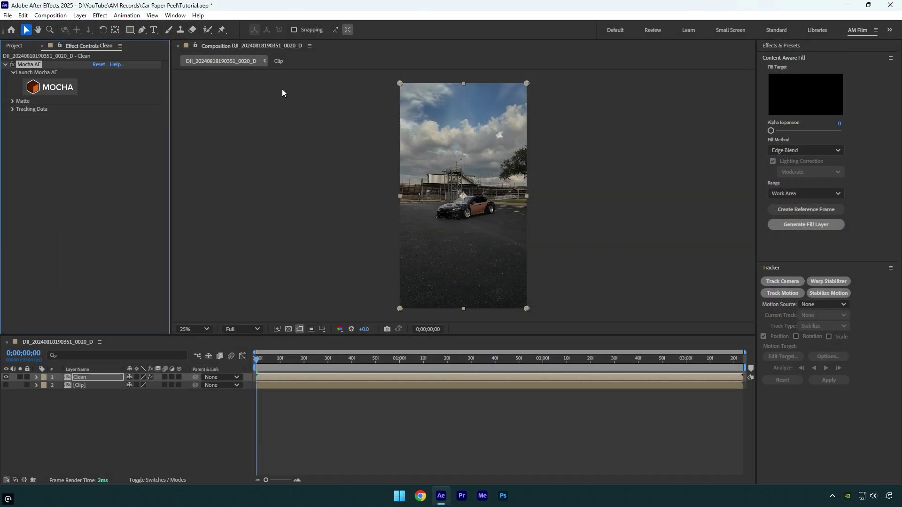
# Step: Create AE masks from the Mocha matte on the Clean layer and set the mask mode to Subtract
pyautogui.click(13, 101)
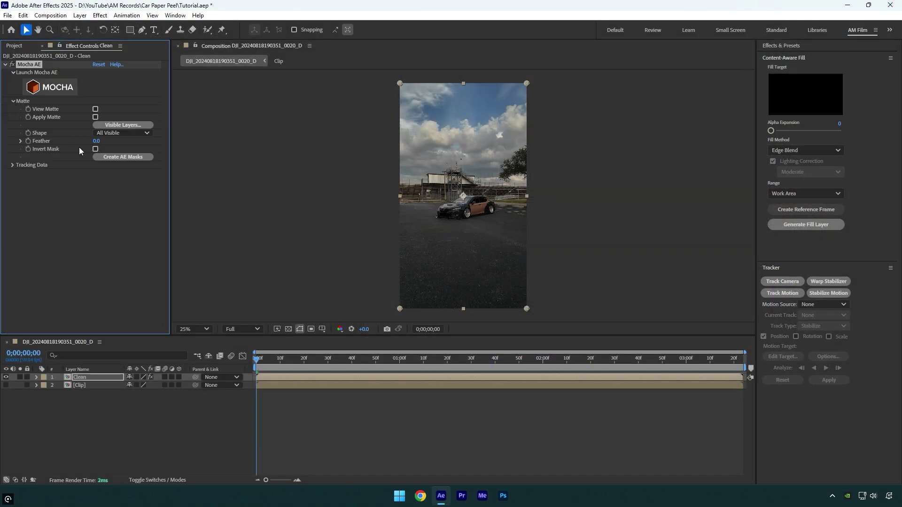
pyautogui.click(111, 157)
pyautogui.press('m')
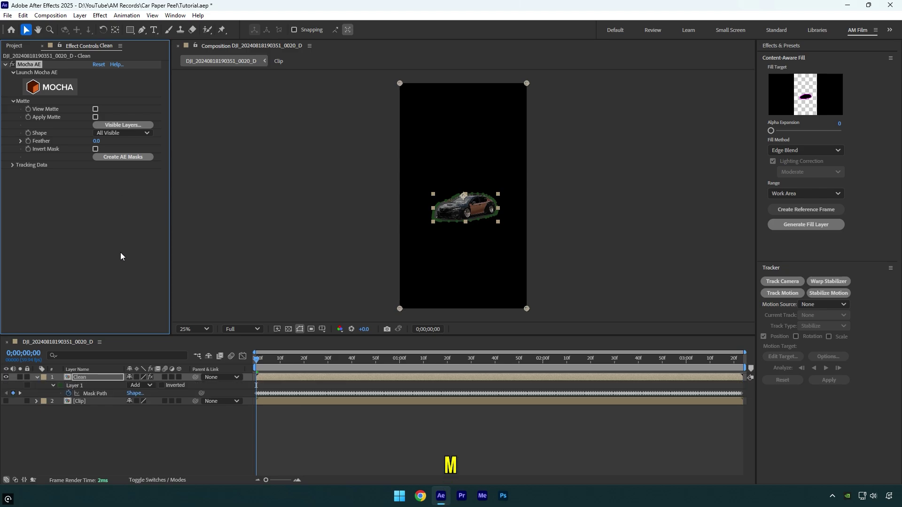
pyautogui.click(141, 385)
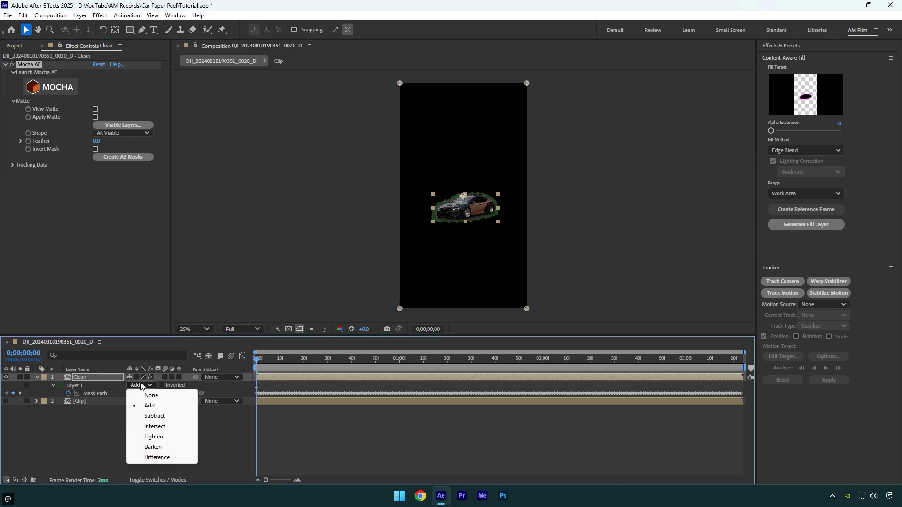
pyautogui.click(154, 416)
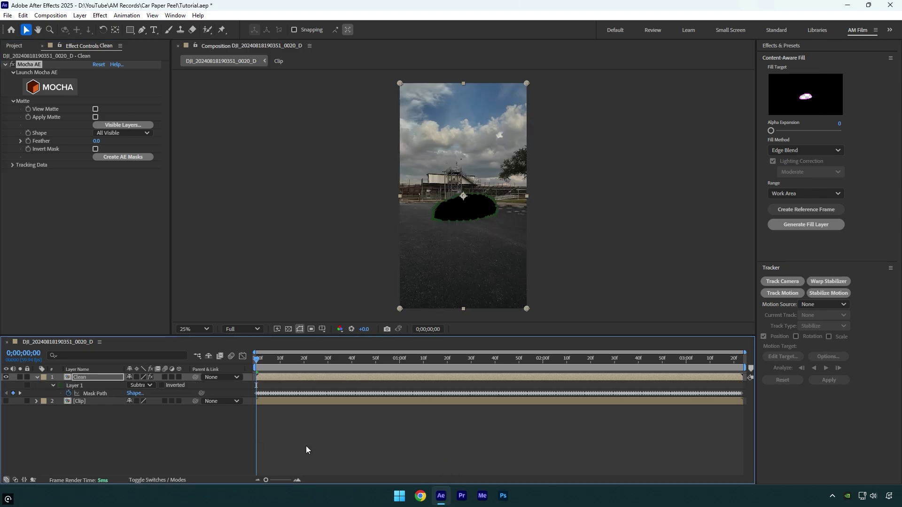
# Step: Create a Content-Aware Fill reference frame and paint over the transparent car hole in Photoshop with the Remove Tool
pyautogui.click(798, 212)
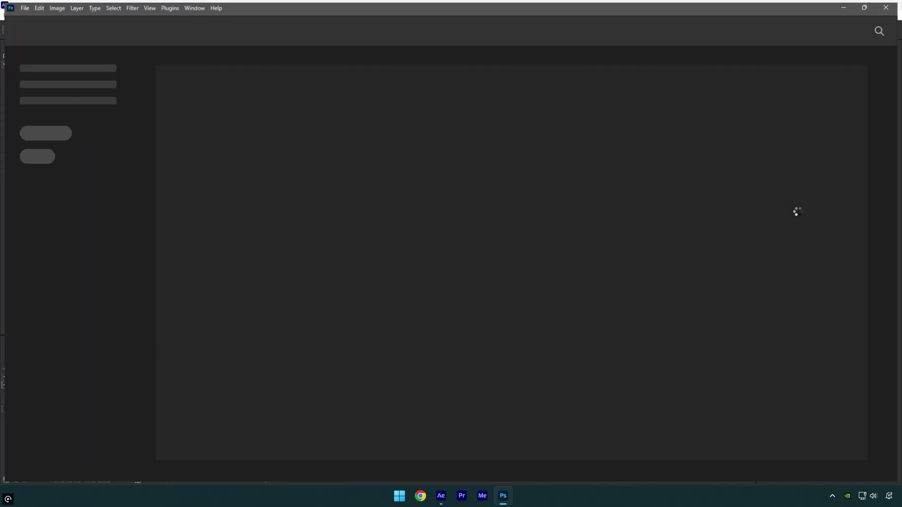
pyautogui.click(9, 135)
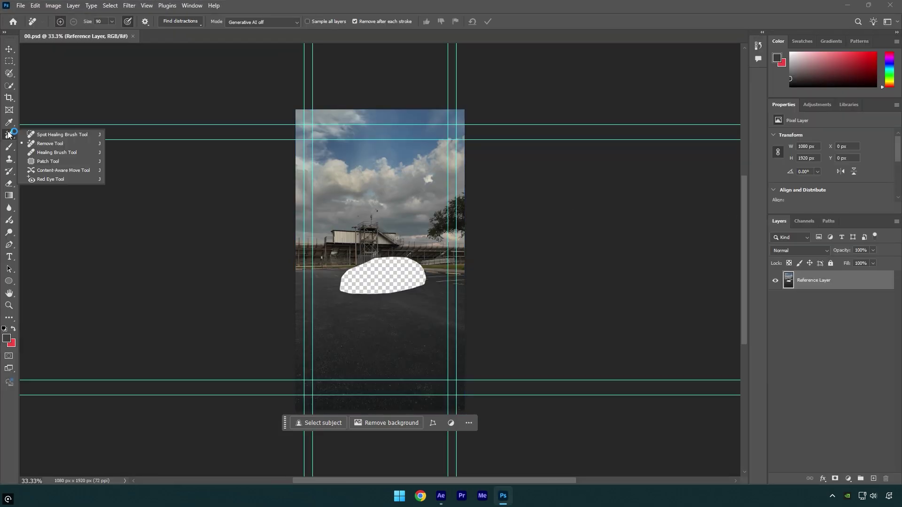
pyautogui.click(51, 143)
pyautogui.moveTo(348, 273)
pyautogui.mouseDown()
pyautogui.moveTo(394, 288)
pyautogui.moveTo(409, 267)
pyautogui.moveTo(377, 280)
pyautogui.moveTo(384, 255)
pyautogui.moveTo(423, 275)
pyautogui.mouseUp()
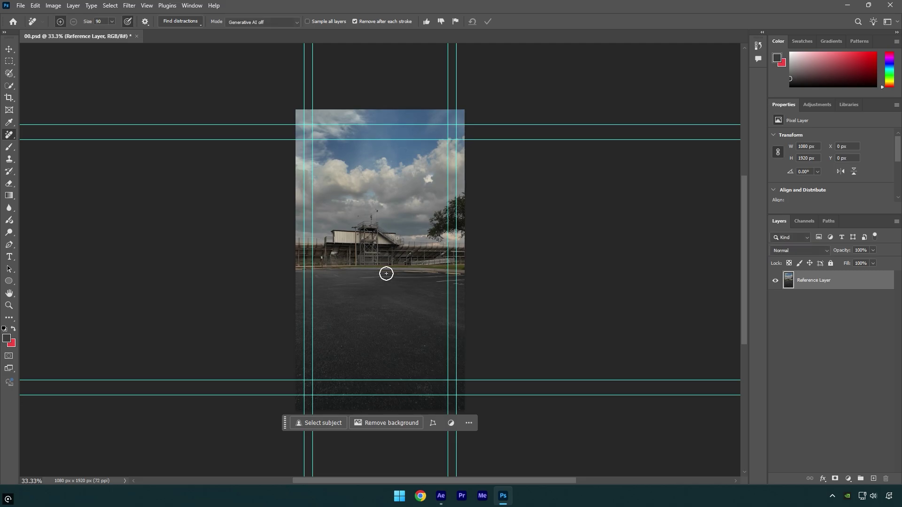
# Step: Save the retouched reference frame 00.psd and switch back to After Effects
pyautogui.click(21, 5)
pyautogui.click(36, 111)
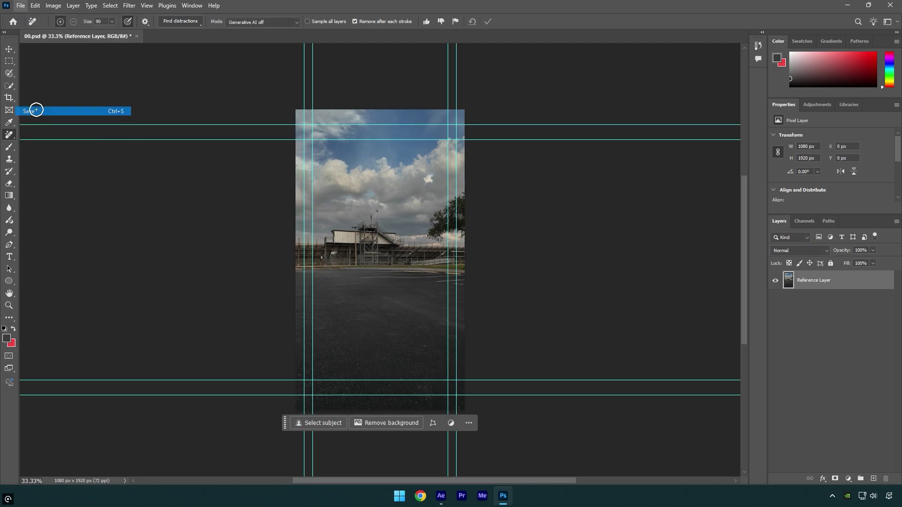
pyautogui.hotkey('alt', 'Tab')
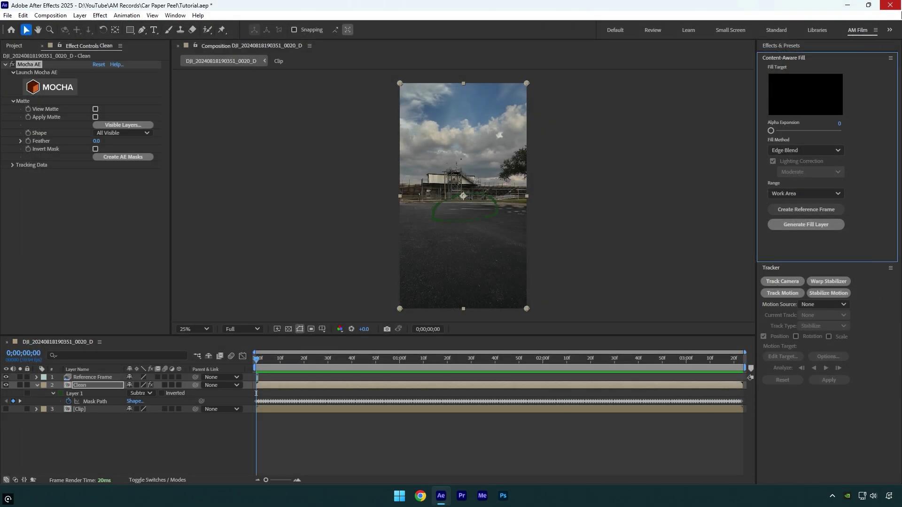
# Step: Generate a Content-Aware Fill layer using the Object method with Moderate lighting correction, and scrub the timeline to check it
pyautogui.click(799, 150)
pyautogui.click(793, 161)
pyautogui.click(801, 172)
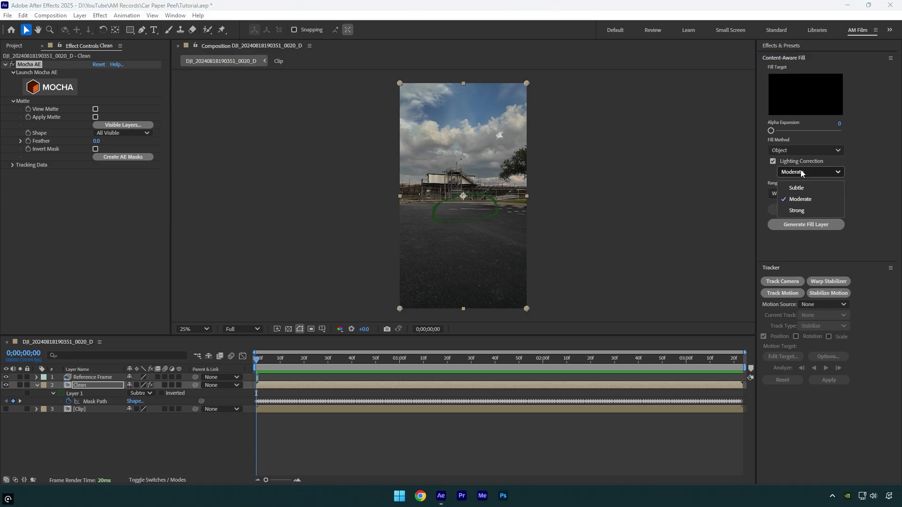
pyautogui.click(800, 199)
pyautogui.click(803, 224)
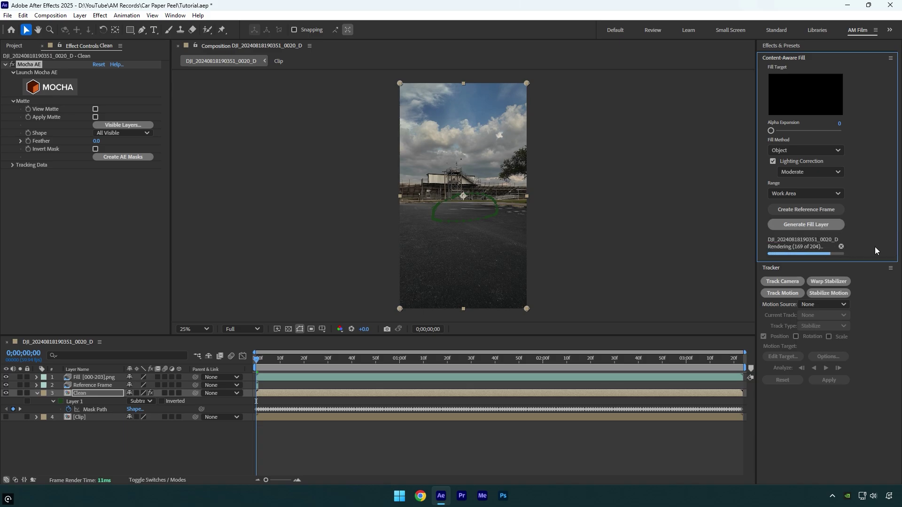
pyautogui.moveTo(435, 360); pyautogui.dragTo(246, 384)
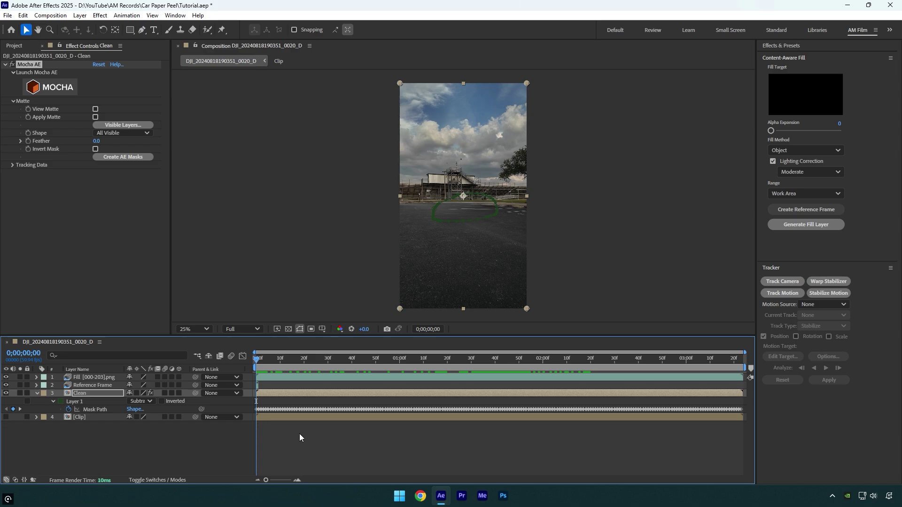
# Step: Duplicate the hidden Clip layer, move the copy to the top of the stack, make it visible and rename it Car only
pyautogui.click(83, 417)
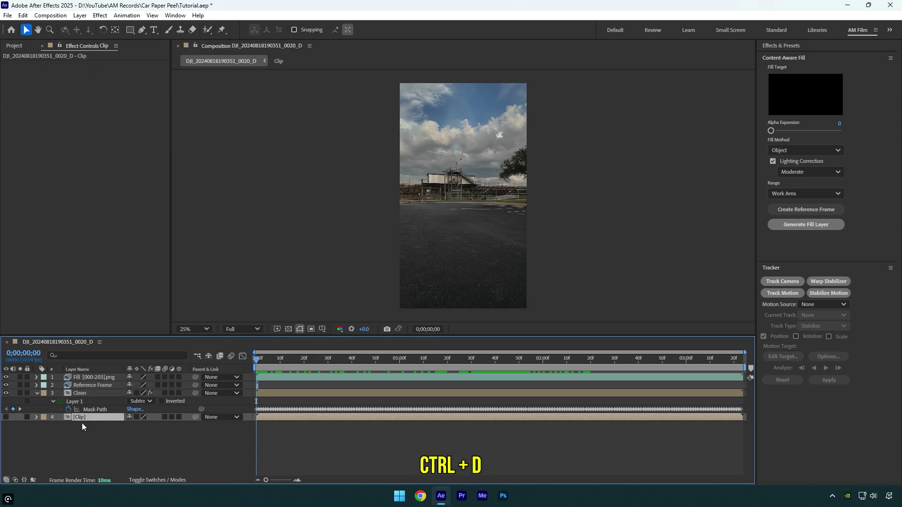
pyautogui.hotkey('ctrl', 'd')
pyautogui.moveTo(78, 418); pyautogui.dragTo(80, 377)
pyautogui.click(6, 377)
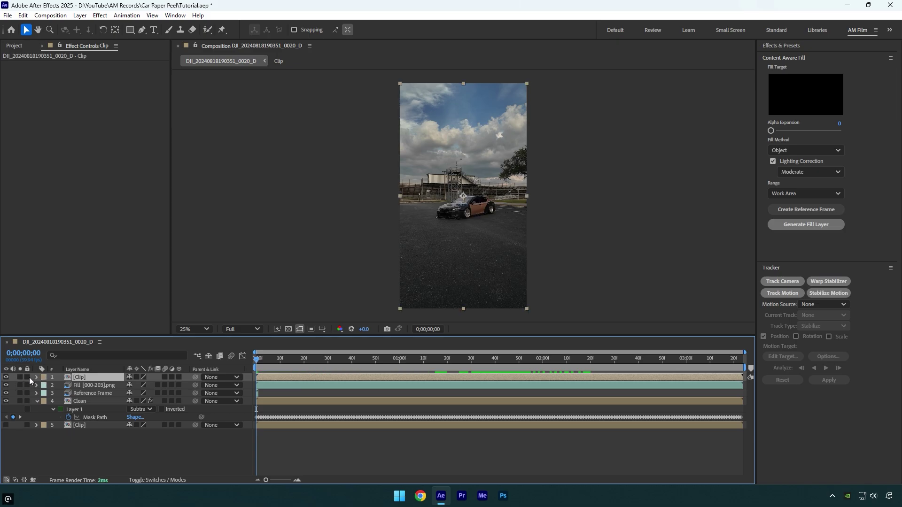
pyautogui.press('Return')
pyautogui.write('Car only')
pyautogui.press('Return')
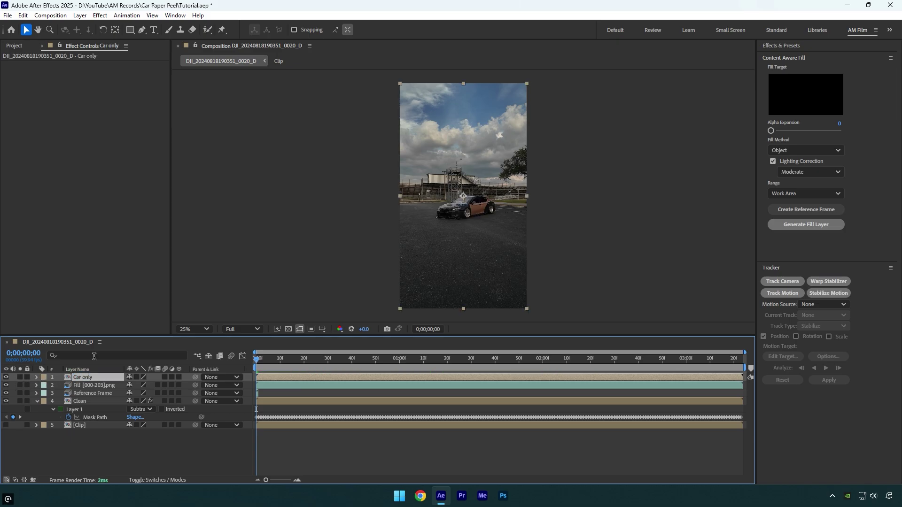
# Step: Select the whole car on the Car only layer with the Roto Brush, freeze the propagation and return to the composition view
pyautogui.click(207, 30)
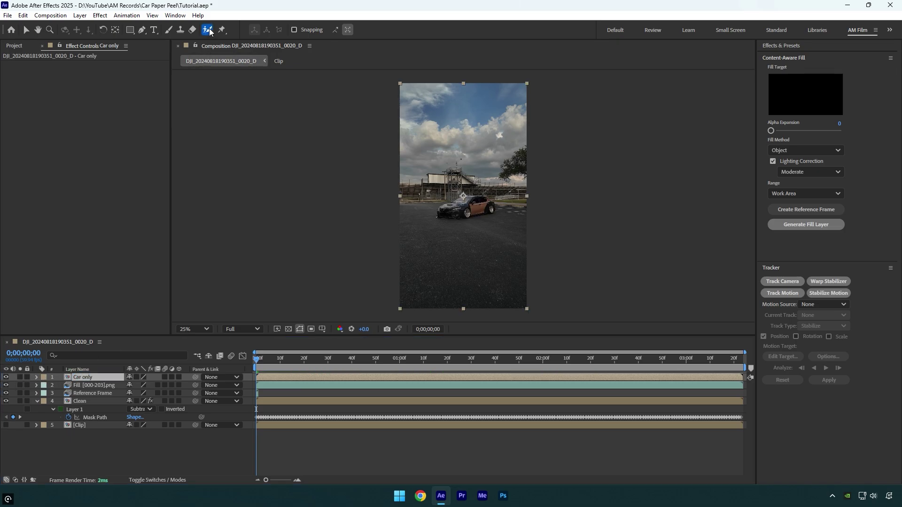
pyautogui.doubleClick(459, 211)
pyautogui.scroll(4, 525, 191)
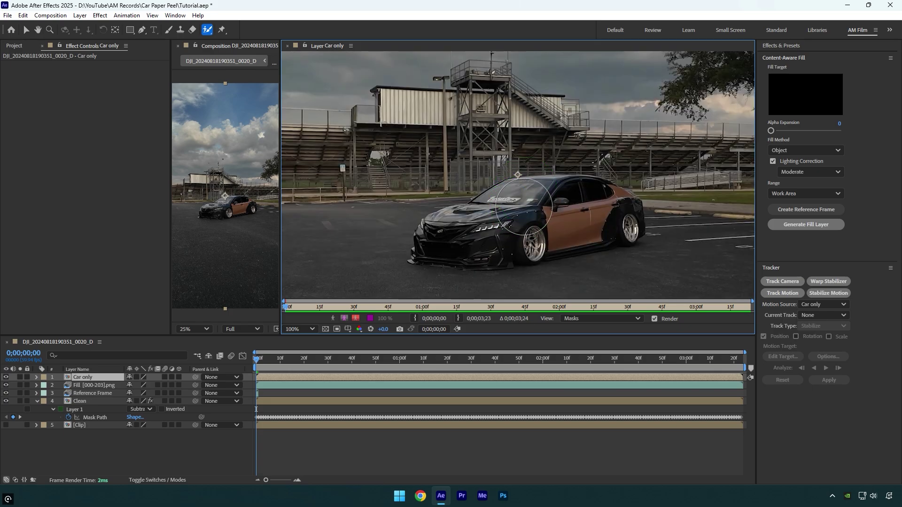
pyautogui.moveTo(524, 207); pyautogui.dragTo(534, 249)
pyautogui.moveTo(557, 221); pyautogui.dragTo(629, 220)
pyautogui.scroll(1, 632, 225)
pyautogui.scroll(1, 518, 188)
pyautogui.scroll(-2, 469, 211)
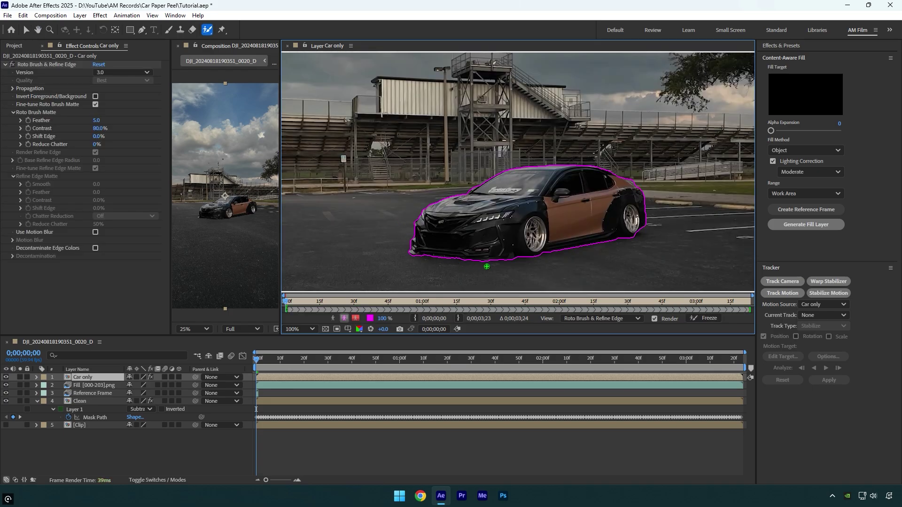
pyautogui.click(707, 319)
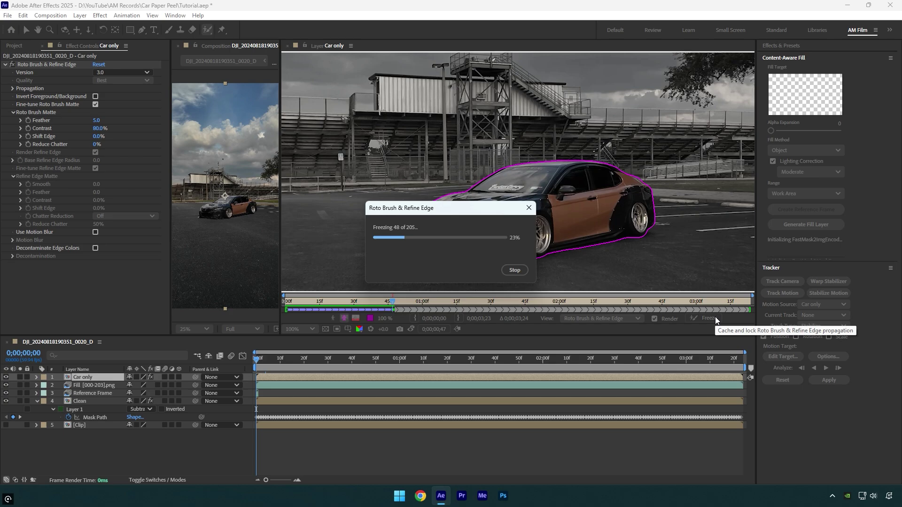
pyautogui.click(287, 45)
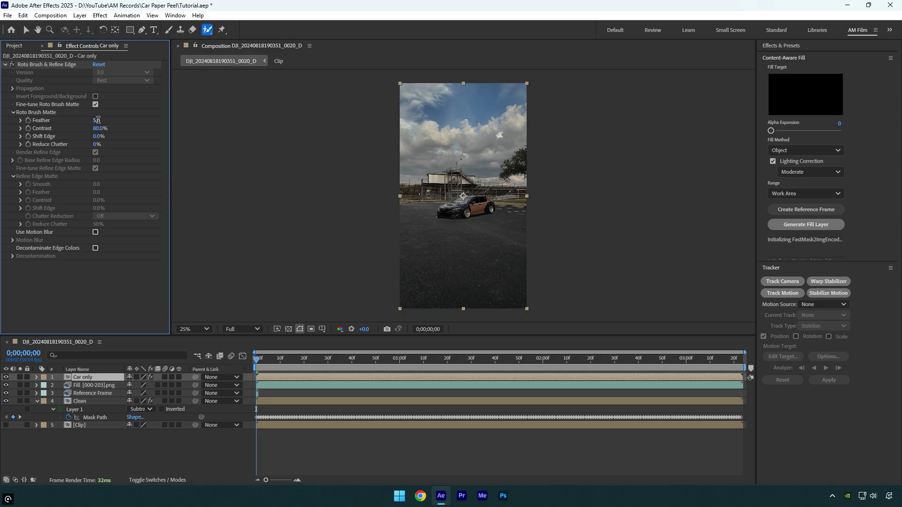
# Step: Set the Roto Brush matte feather of the Car only layer to 8
pyautogui.click(99, 120)
pyautogui.write('8')
pyautogui.press('Return')
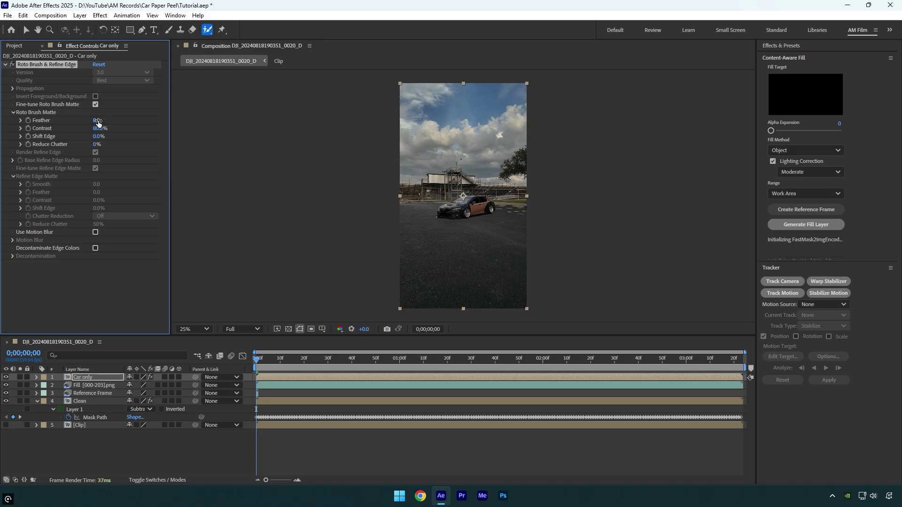
# Step: Pre-compose the cut-out layer as Car only, moving all attributes into the new composition, and toggle its visibility to check the cutout
pyautogui.rightClick(264, 376)
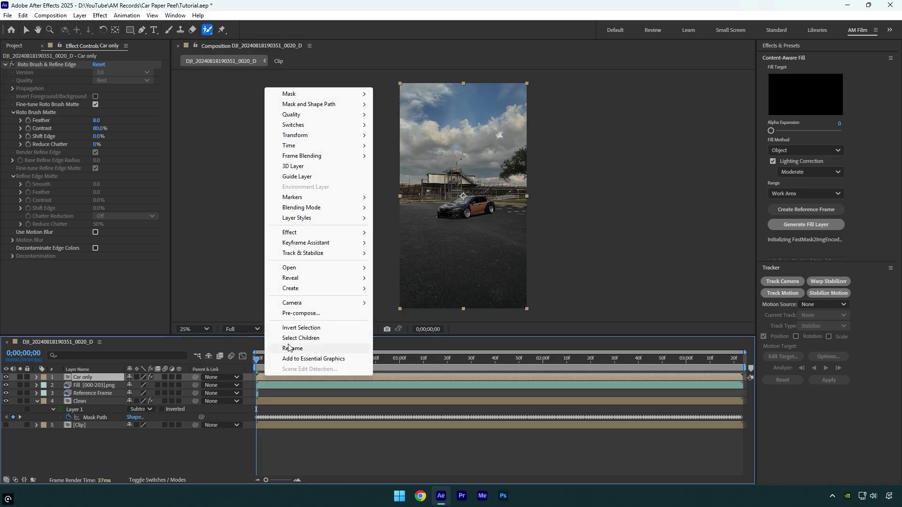
pyautogui.click(282, 313)
pyautogui.write('Car only')
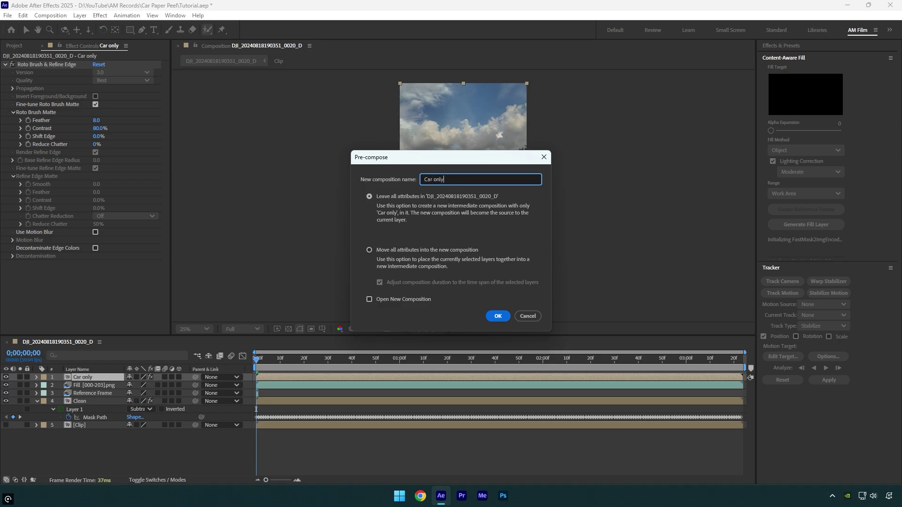
pyautogui.click(409, 252)
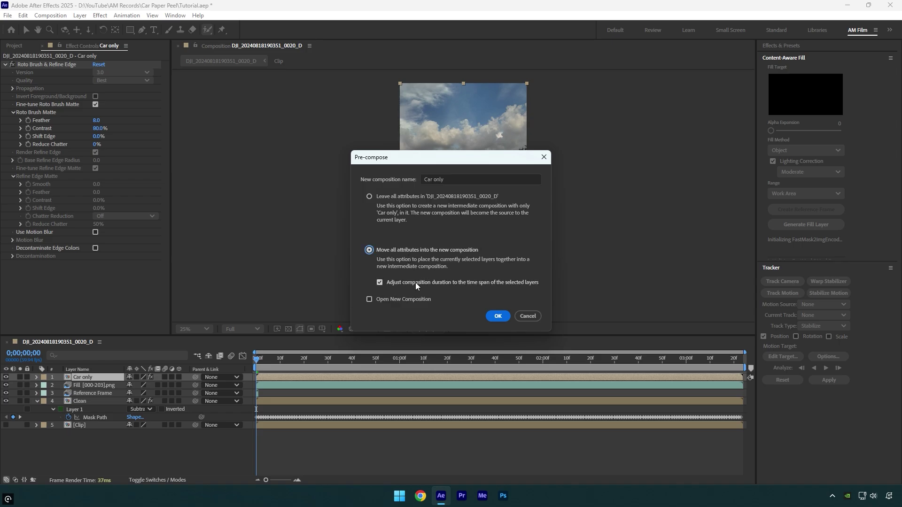
pyautogui.click(498, 316)
pyautogui.click(6, 377)
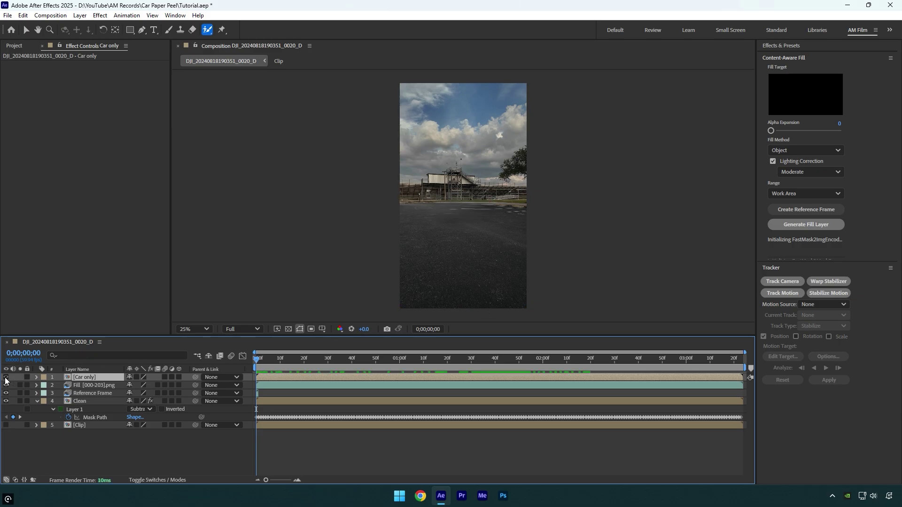
pyautogui.click(5, 378)
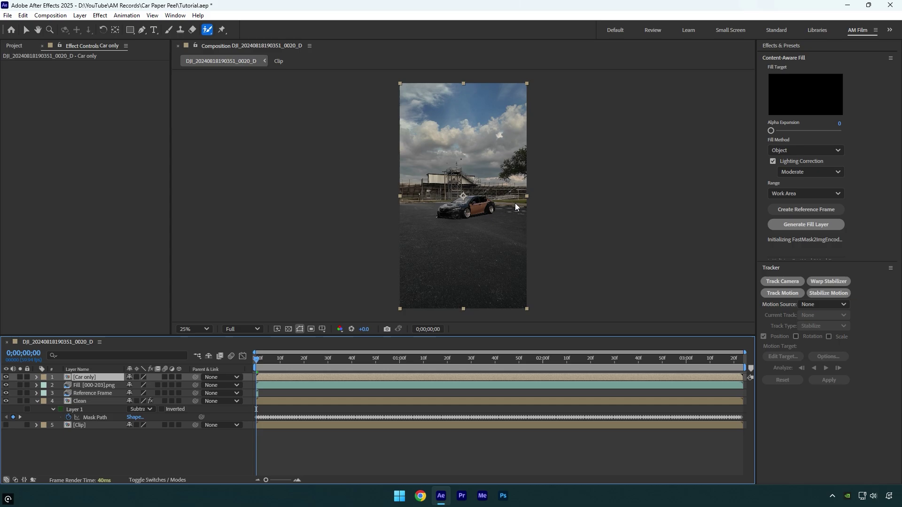
# Step: Apply CC Page Turn to the Car only layer with Back Opacity 100, Back Page None and Classic UI controls
pyautogui.hotkey('ctrl', 'space')
pyautogui.write('cc pa')
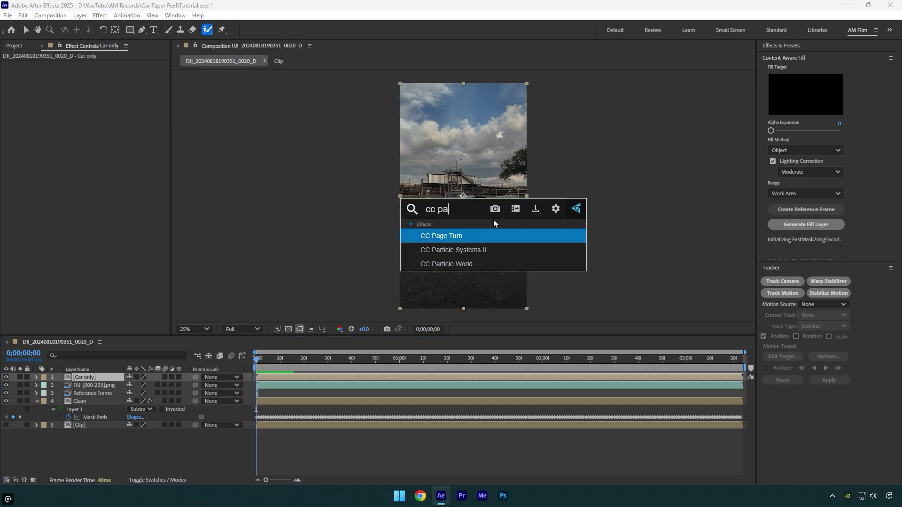
pyautogui.click(455, 236)
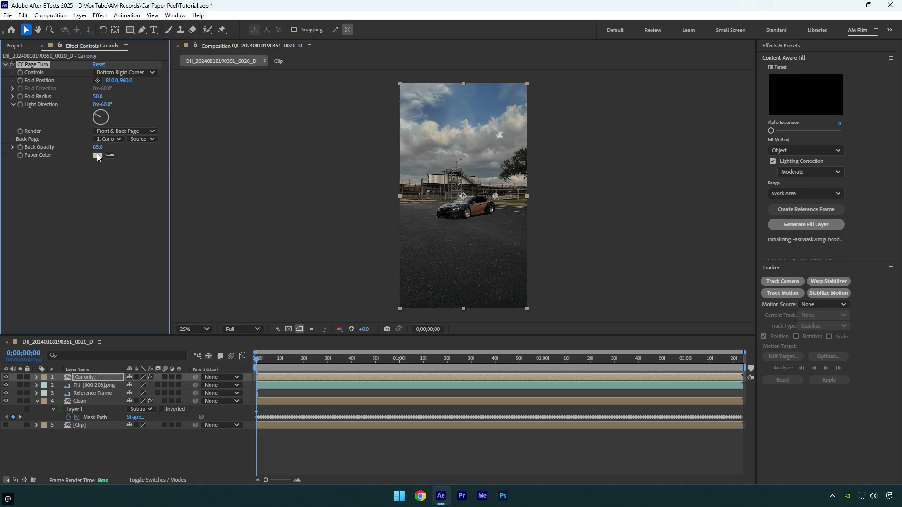
pyautogui.moveTo(99, 147); pyautogui.dragTo(199, 146)
pyautogui.click(112, 140)
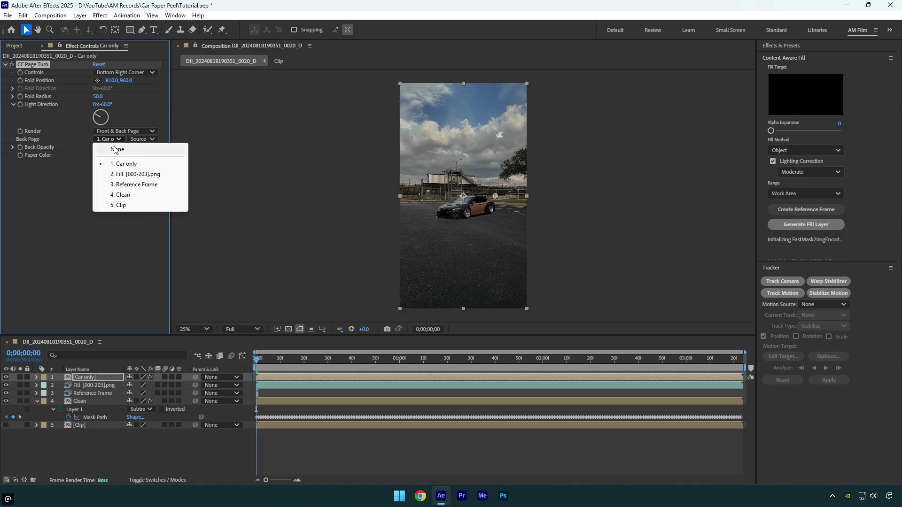
pyautogui.click(114, 149)
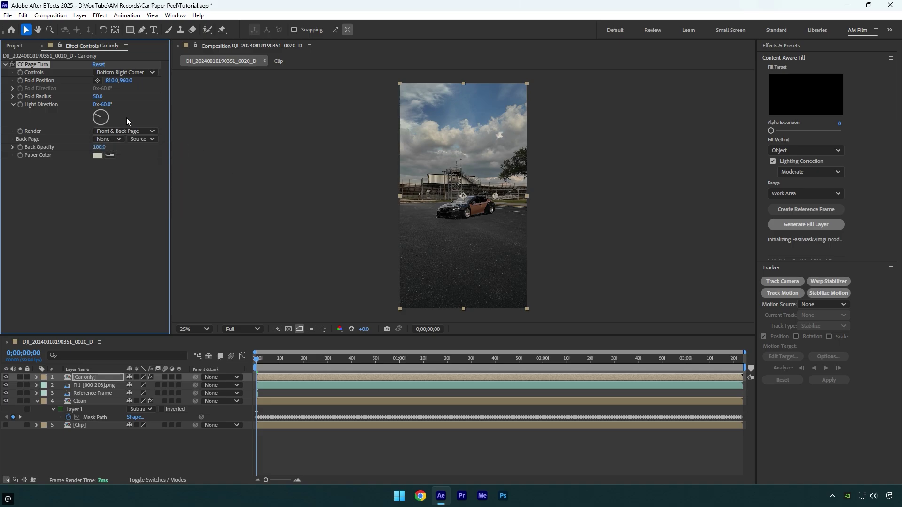
pyautogui.click(125, 73)
pyautogui.click(122, 83)
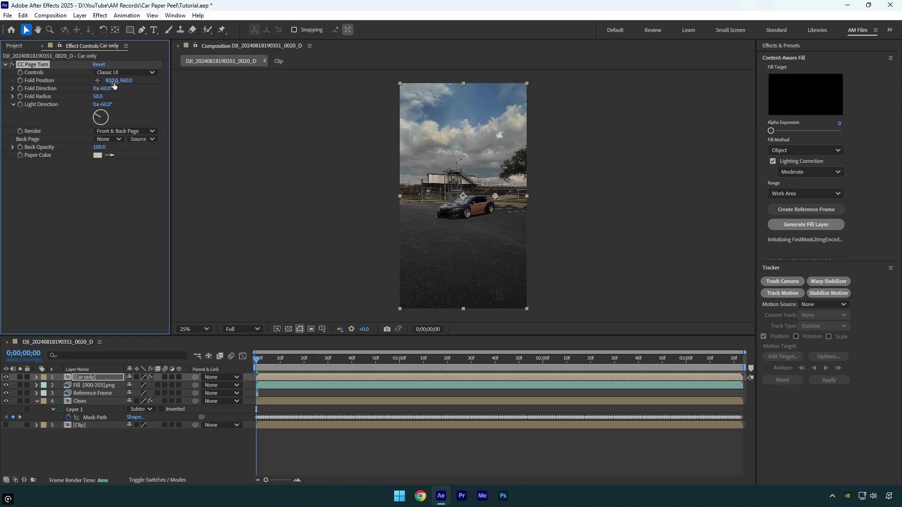
# Step: Move the Fold Position to 592, 960 and set the Paper Color to a neutral light grey
pyautogui.moveTo(87, 80); pyautogui.dragTo(86, 84)
pyautogui.click(97, 155)
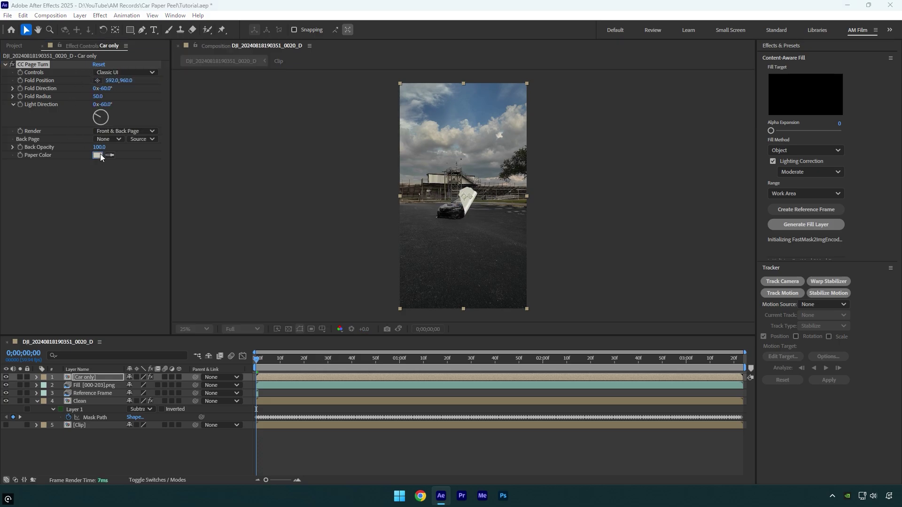
pyautogui.moveTo(378, 170)
pyautogui.mouseDown()
pyautogui.moveTo(251, 159)
pyautogui.moveTo(157, 120)
pyautogui.mouseUp()
pyautogui.moveTo(133, 152)
pyautogui.mouseDown()
pyautogui.moveTo(236, 154)
pyautogui.moveTo(133, 187)
pyautogui.moveTo(147, 176)
pyautogui.mouseUp()
pyautogui.click(328, 136)
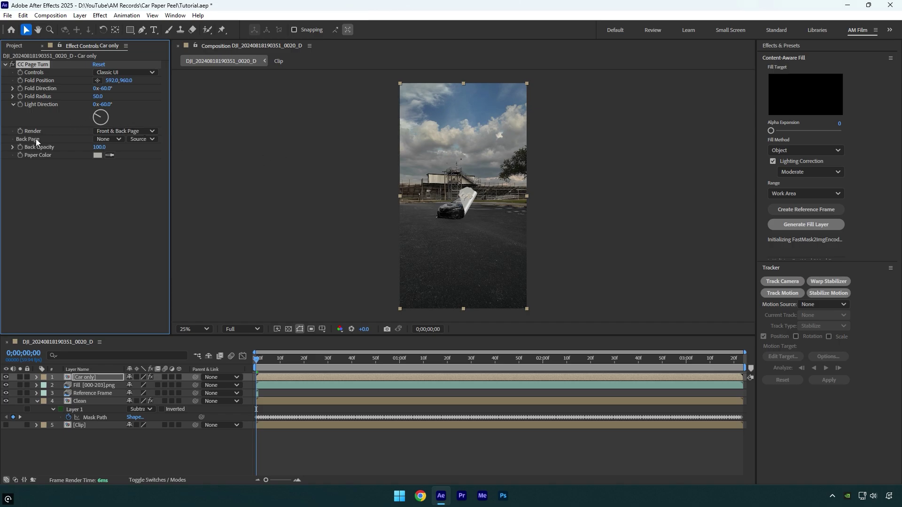
# Step: Try the Car only layer as the Back Page with the fold at 456, 960, and restore the Back Page to None
pyautogui.click(108, 140)
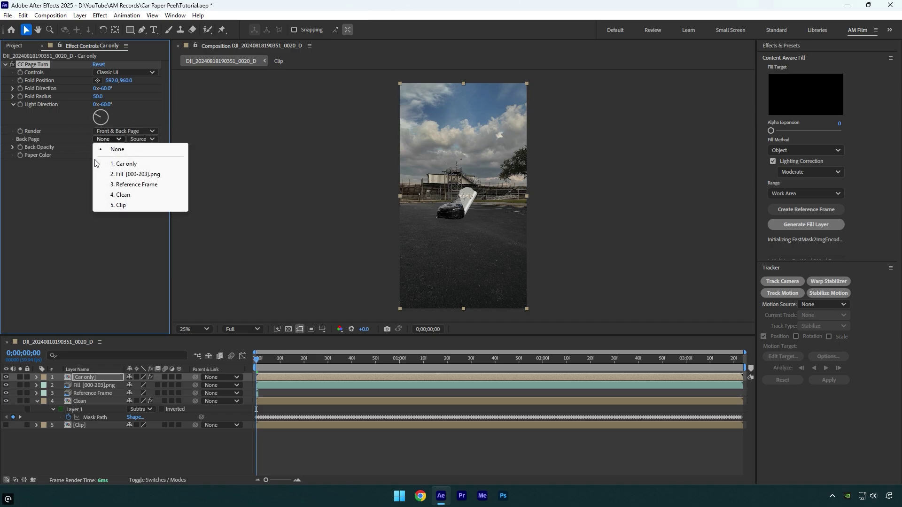
pyautogui.click(139, 165)
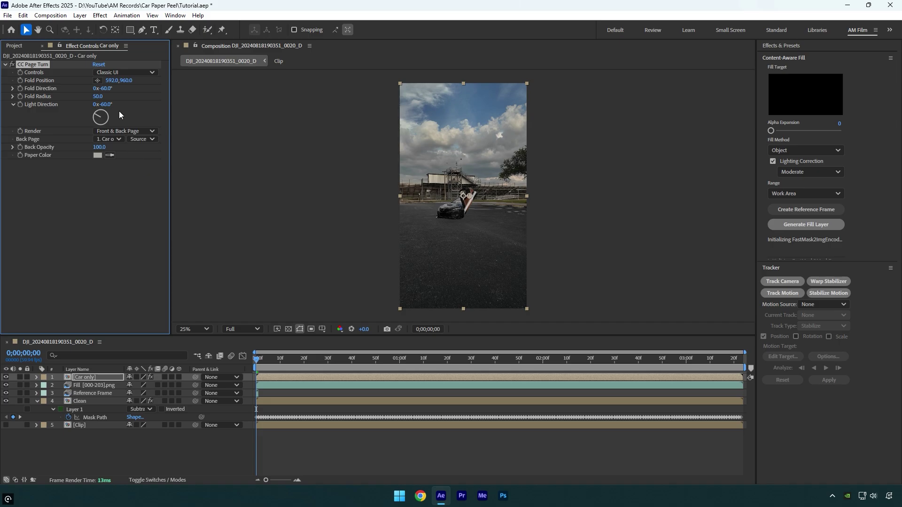
pyautogui.moveTo(109, 84); pyautogui.dragTo(42, 80)
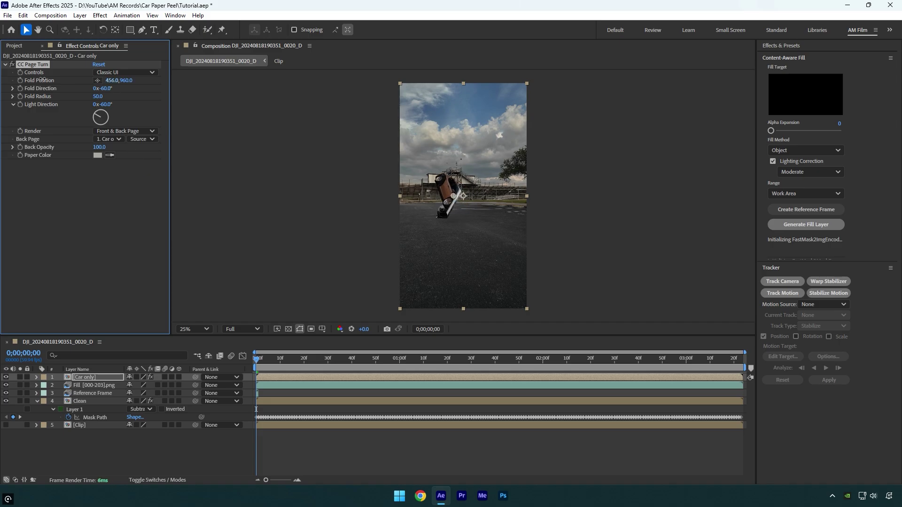
pyautogui.click(52, 124)
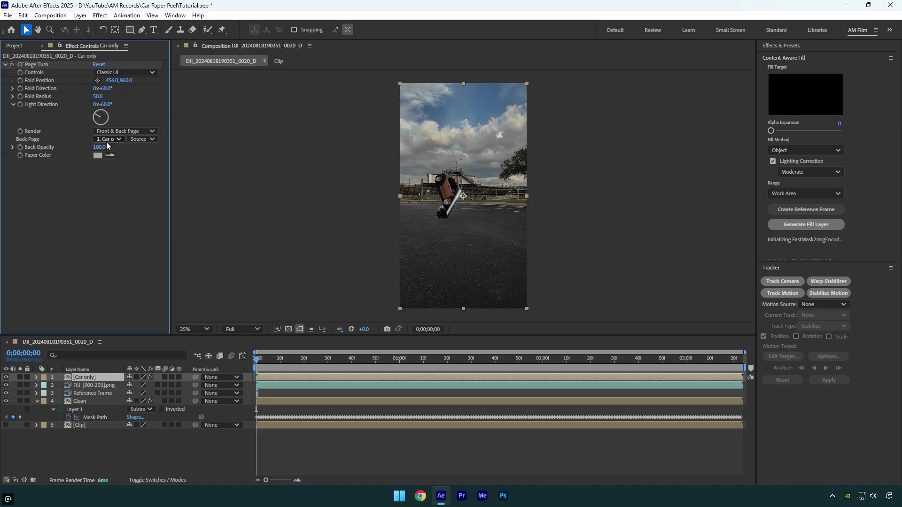
pyautogui.click(106, 142)
pyautogui.click(111, 148)
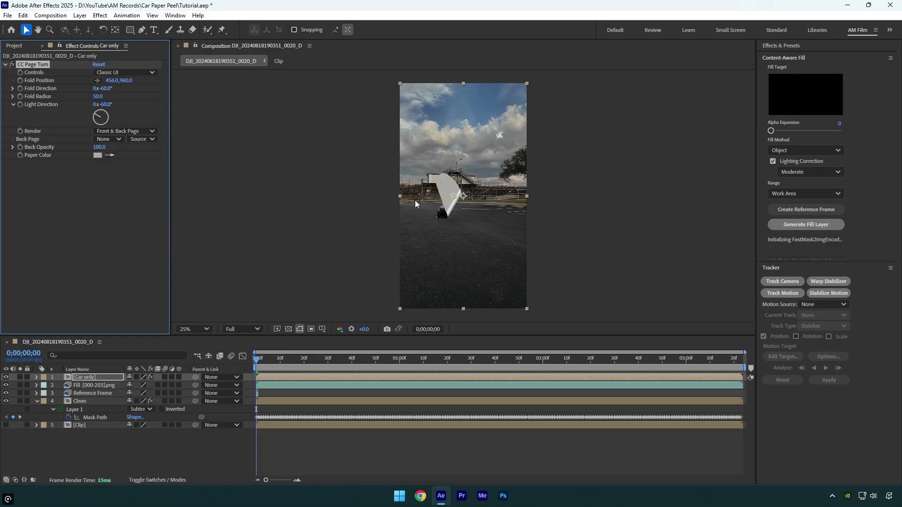
# Step: Set the Fold Direction to 90°, place the fold just ahead of the car's front at about 220, 976 and start keyframing Fold Position
pyautogui.moveTo(114, 80); pyautogui.dragTo(187, 98)
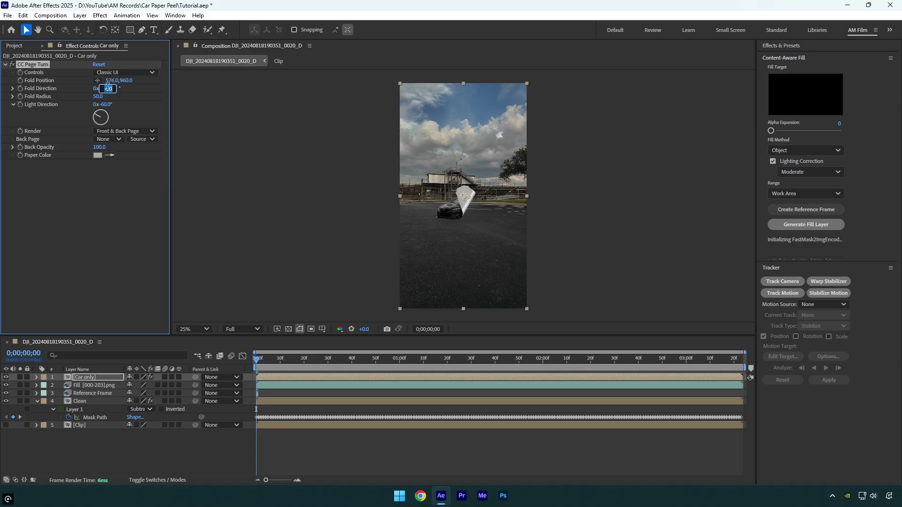
pyautogui.write('90')
pyautogui.press('Return')
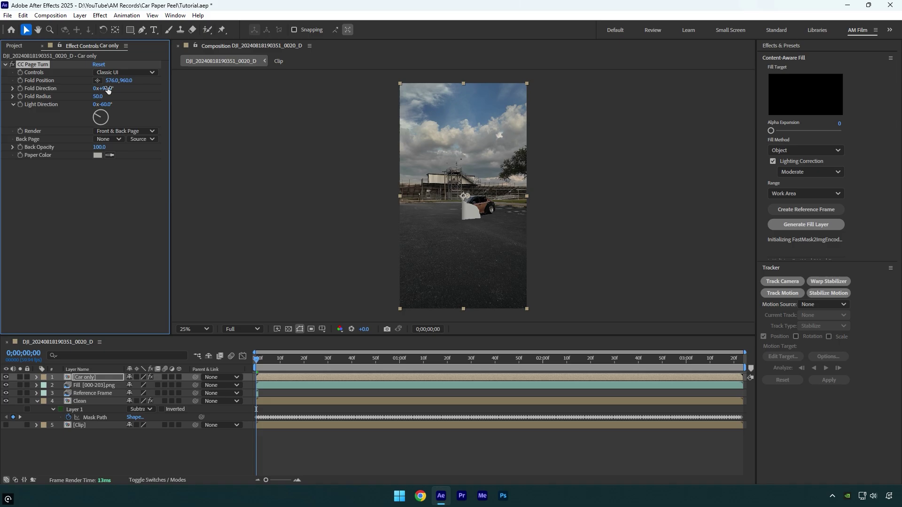
pyautogui.moveTo(113, 81)
pyautogui.mouseDown()
pyautogui.moveTo(19, 88)
pyautogui.moveTo(256, 85)
pyautogui.moveTo(19, 90)
pyautogui.moveTo(150, 93)
pyautogui.moveTo(132, 99)
pyautogui.mouseUp()
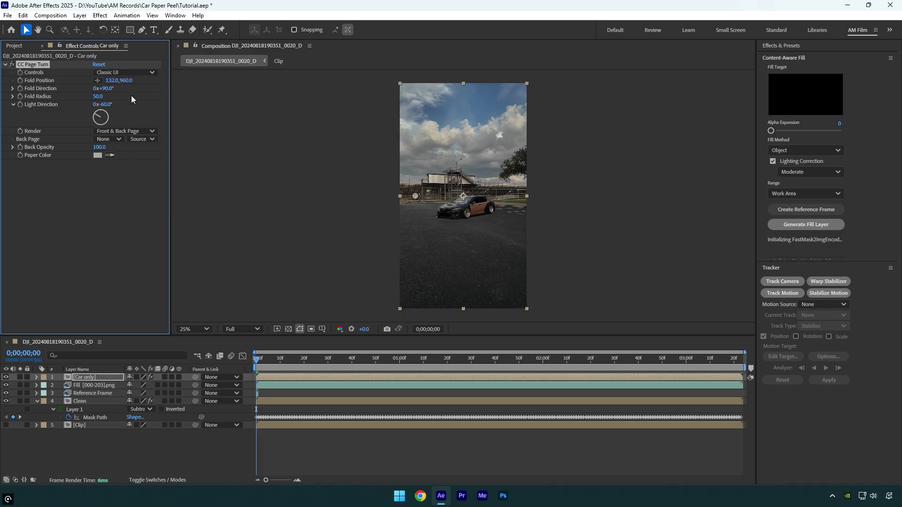
pyautogui.moveTo(415, 196); pyautogui.dragTo(421, 191)
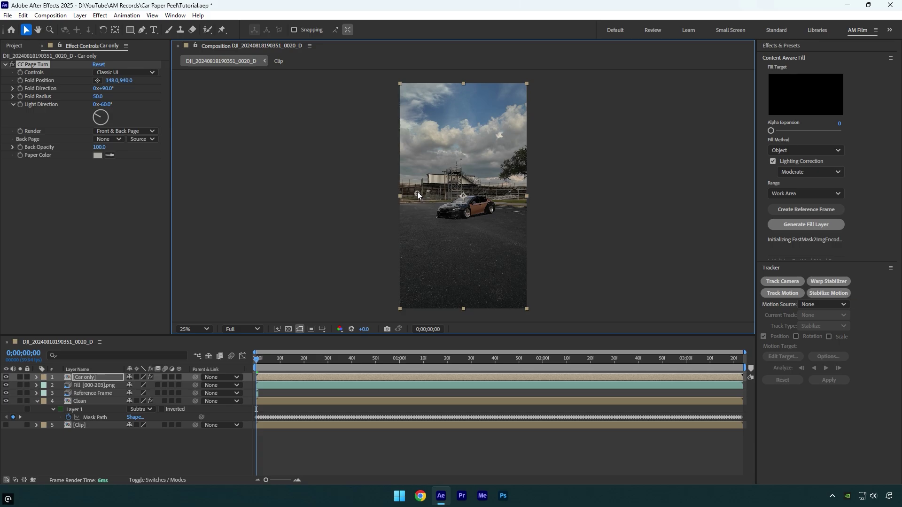
pyautogui.click(22, 81)
# Step: At 0;00;01;53, move the Fold Position to 705, 976 and set the Fold Direction to 104°
pyautogui.press('space')
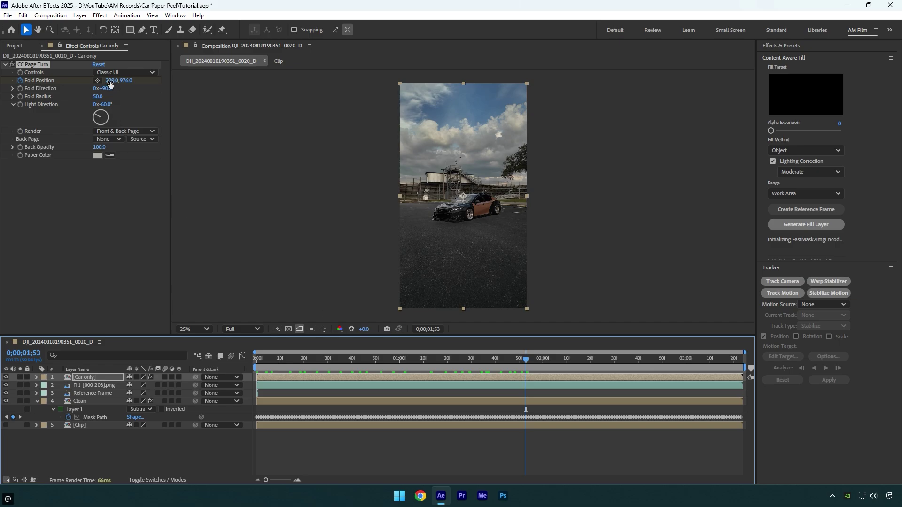
pyautogui.moveTo(111, 80); pyautogui.dragTo(353, 94)
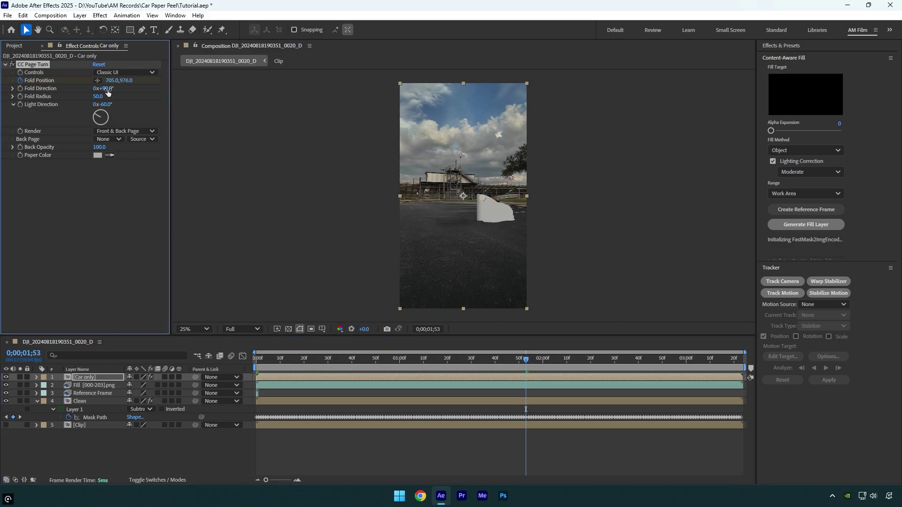
pyautogui.moveTo(104, 88); pyautogui.dragTo(114, 89)
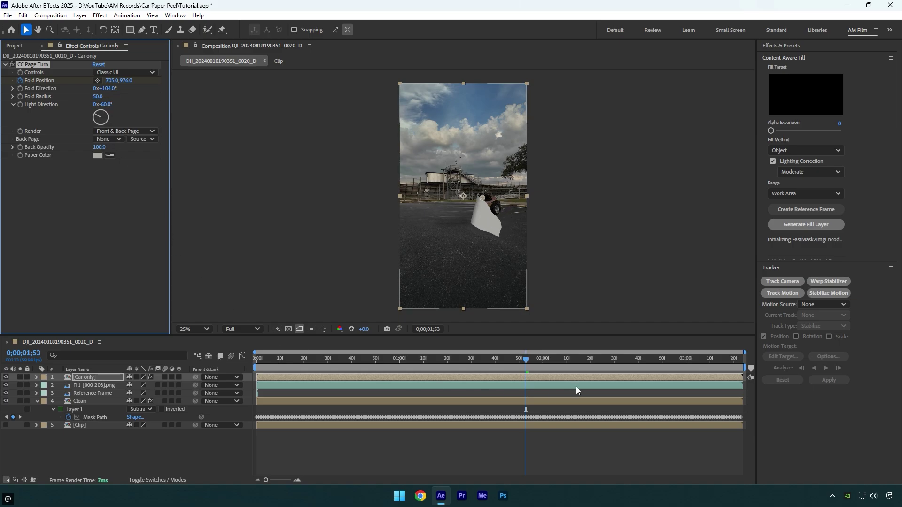
# Step: At the clip's end, 0;00;03;23, move the Fold Position back to 154, 976 and preview the peel from the start
pyautogui.moveTo(526, 357); pyautogui.dragTo(776, 359)
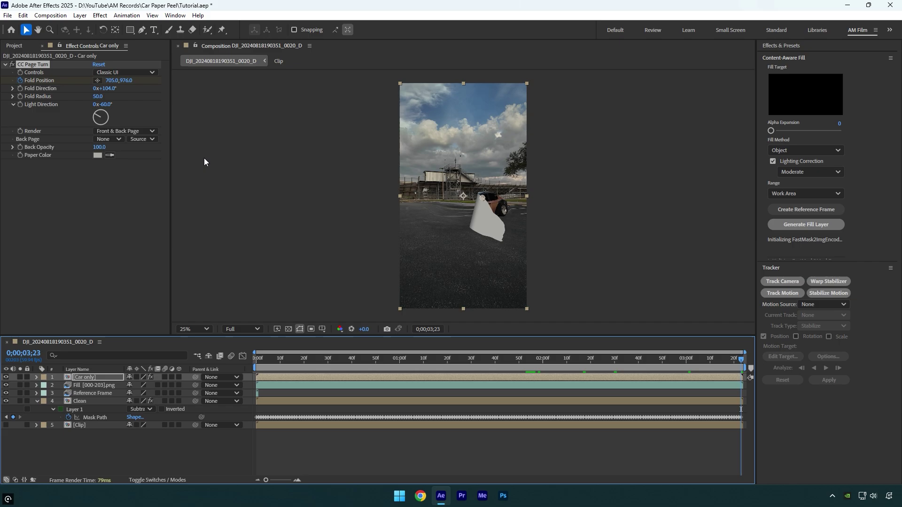
pyautogui.moveTo(112, 80); pyautogui.dragTo(505, 81)
pyautogui.click(236, 359)
pyautogui.press('Home')
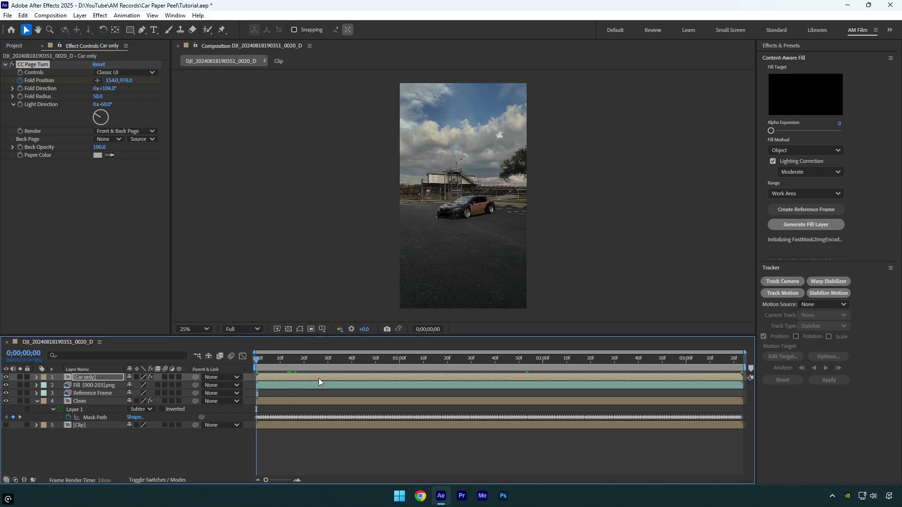
pyautogui.press('space')
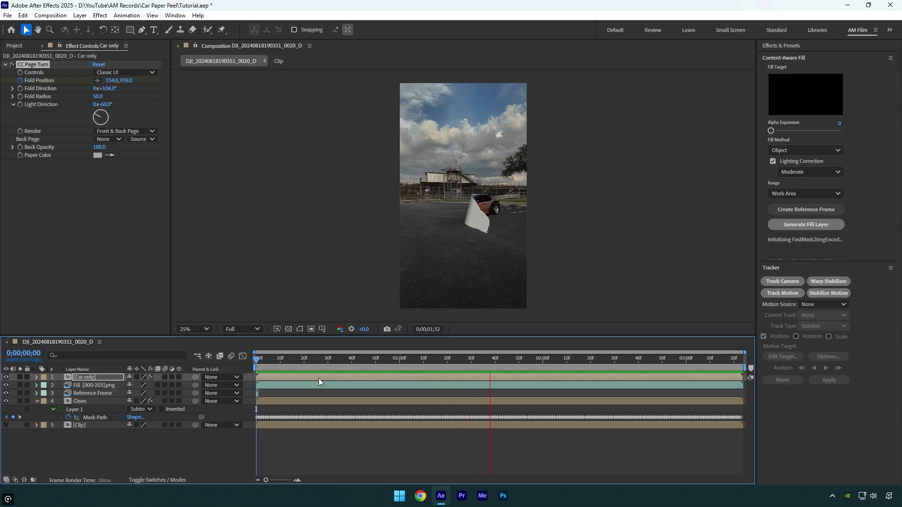
pyautogui.press('End')
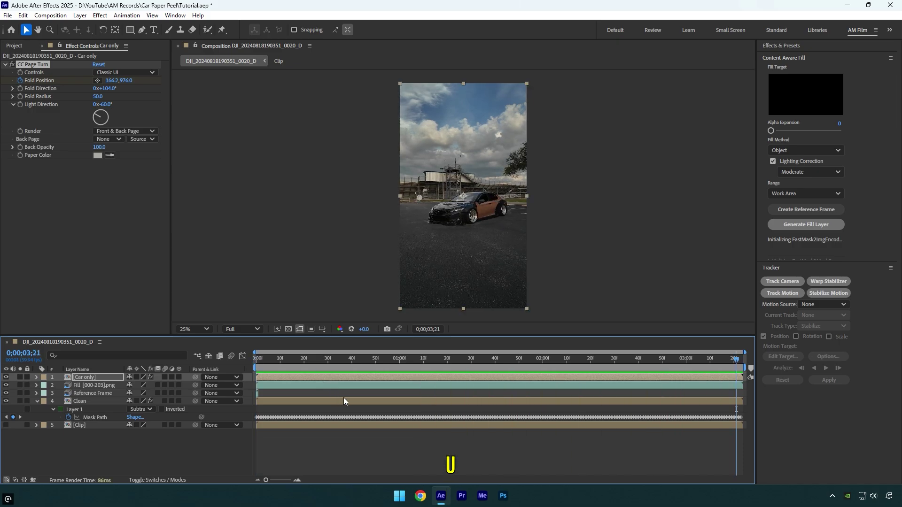
# Step: Reveal the Fold Position keyframes of the Car only layer and apply Easy Ease to all of them
pyautogui.press('u')
pyautogui.moveTo(541, 389); pyautogui.dragTo(287, 403)
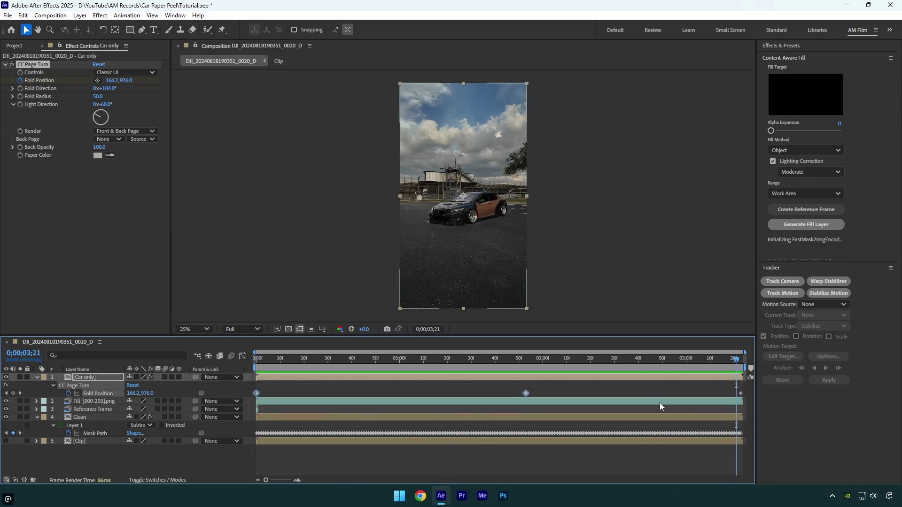
pyautogui.press('F9')
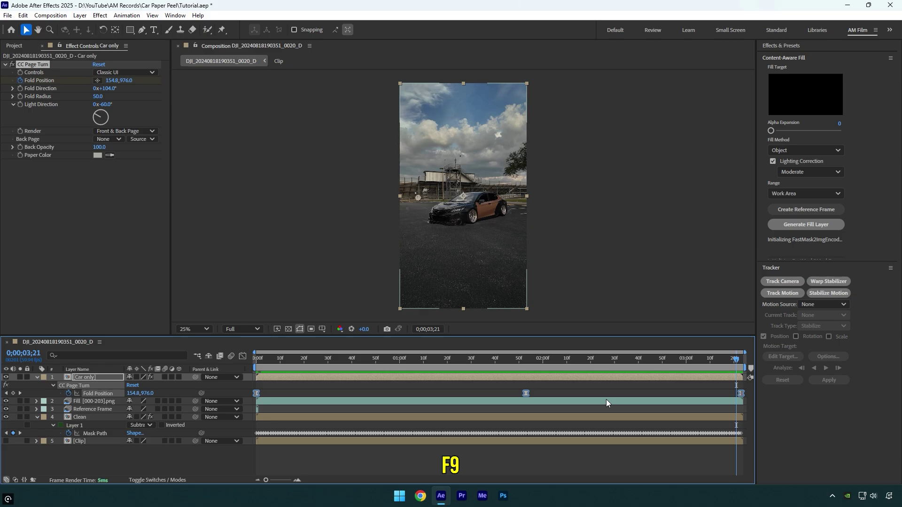
# Step: Reshape the Fold Position speed graph so the motion peaks near the start and at the very end, and preview the peel
pyautogui.click(242, 356)
pyautogui.rightClick(382, 386)
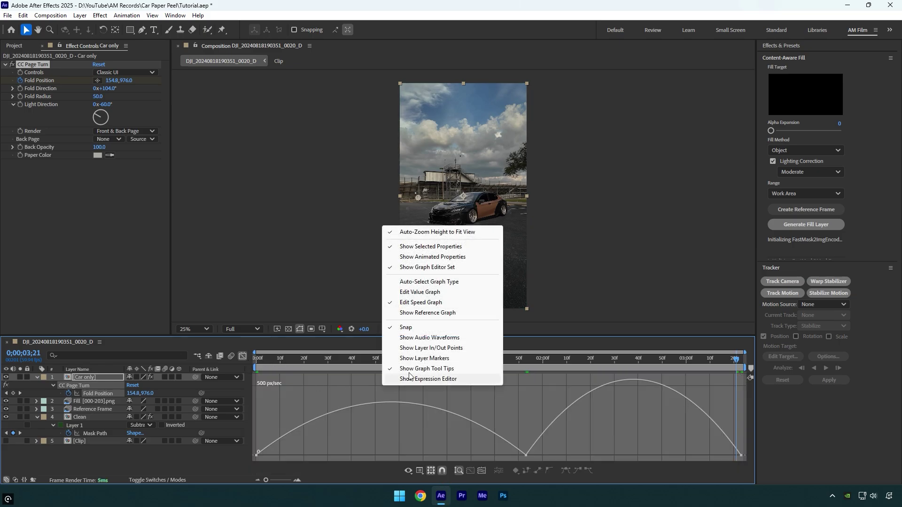
pyautogui.click(421, 303)
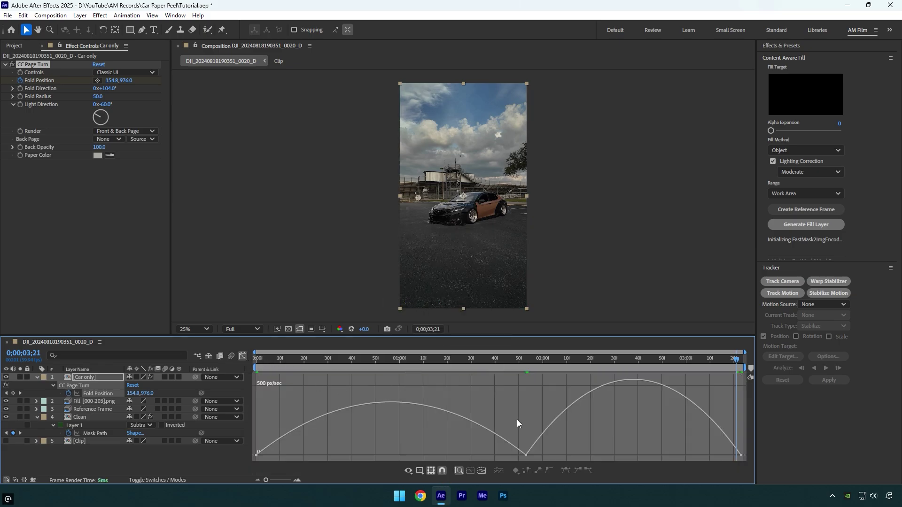
pyautogui.click(526, 455)
pyautogui.moveTo(481, 455); pyautogui.dragTo(267, 455)
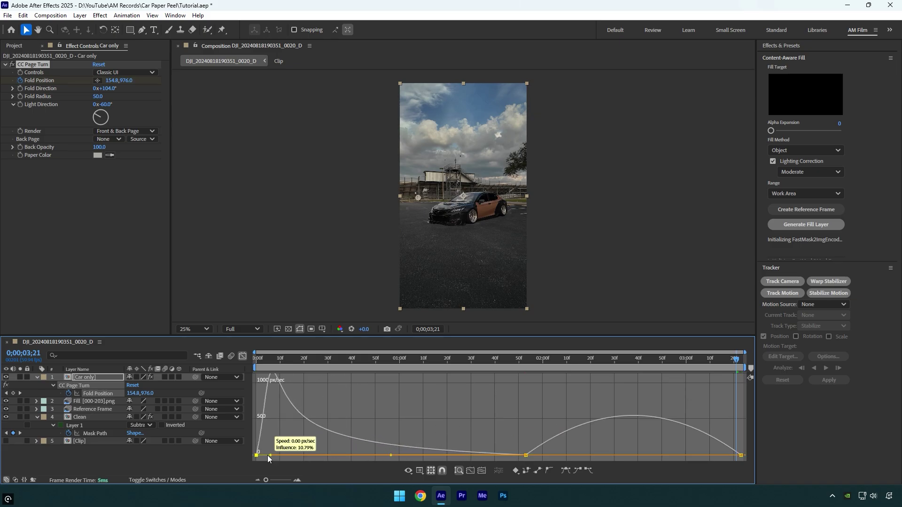
pyautogui.moveTo(484, 417); pyautogui.dragTo(634, 456)
pyautogui.moveTo(705, 456); pyautogui.dragTo(750, 460)
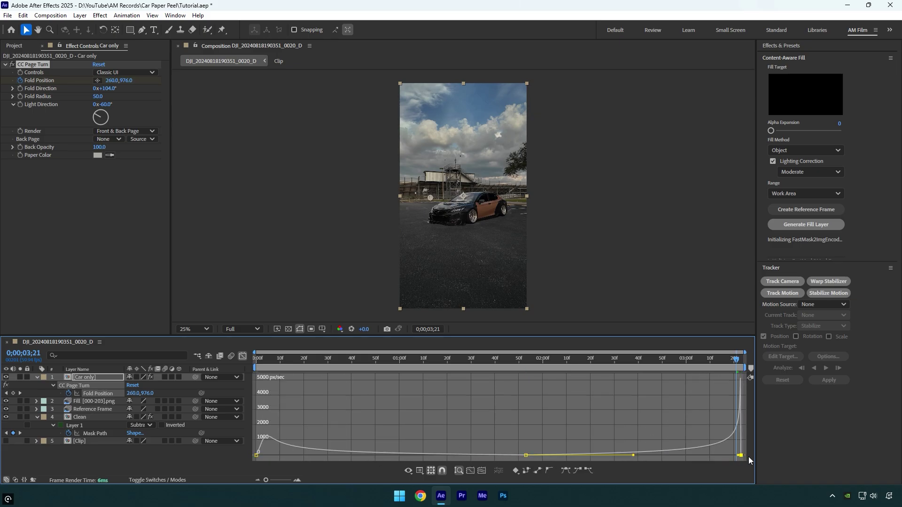
pyautogui.press('space')
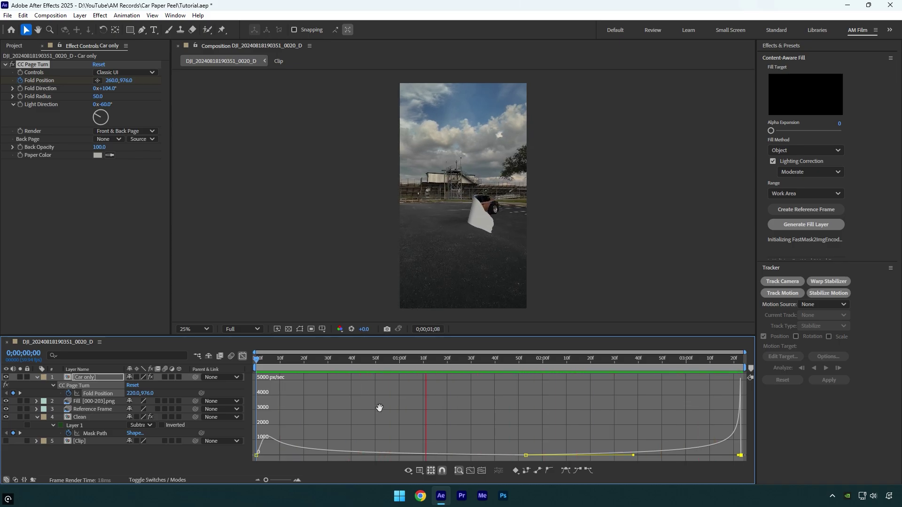
pyautogui.press('space')
pyautogui.click(242, 356)
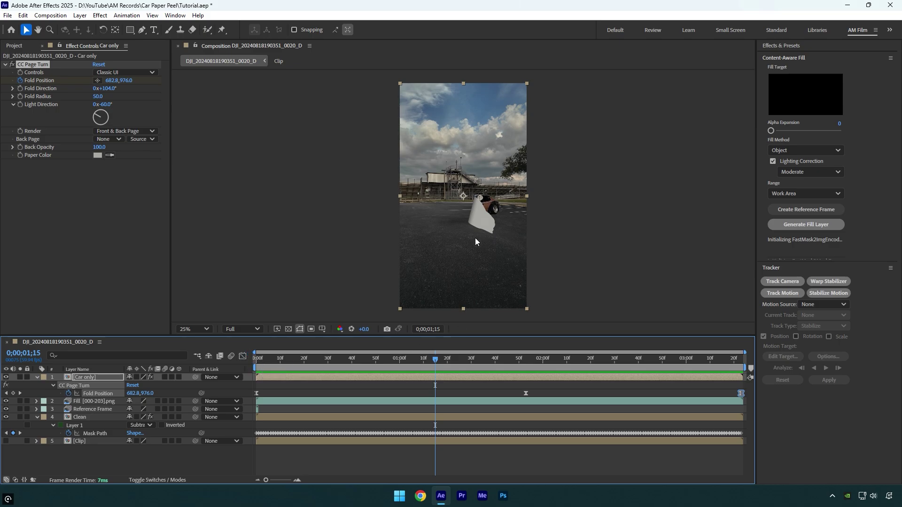
# Step: Solo the Clip layer and run the 3D Camera Tracker on it, with the playhead at 0;00;01;04
pyautogui.click(80, 443)
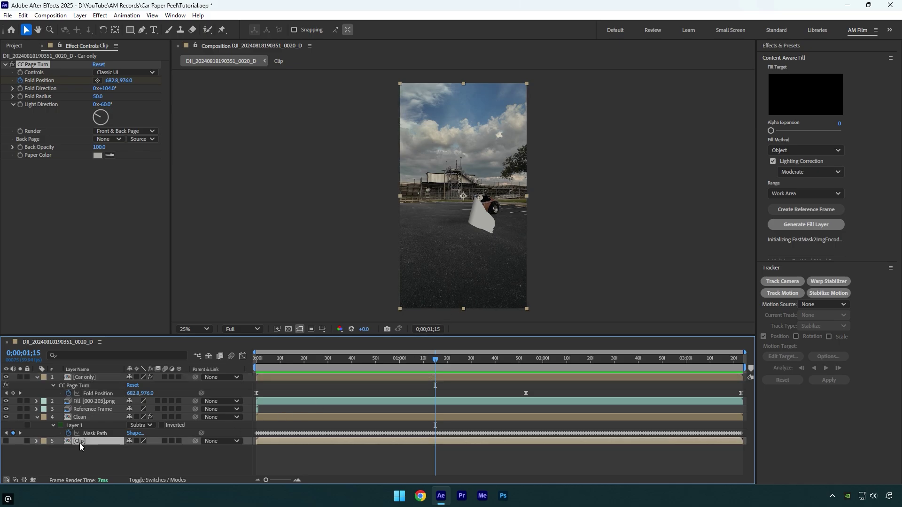
pyautogui.click(19, 441)
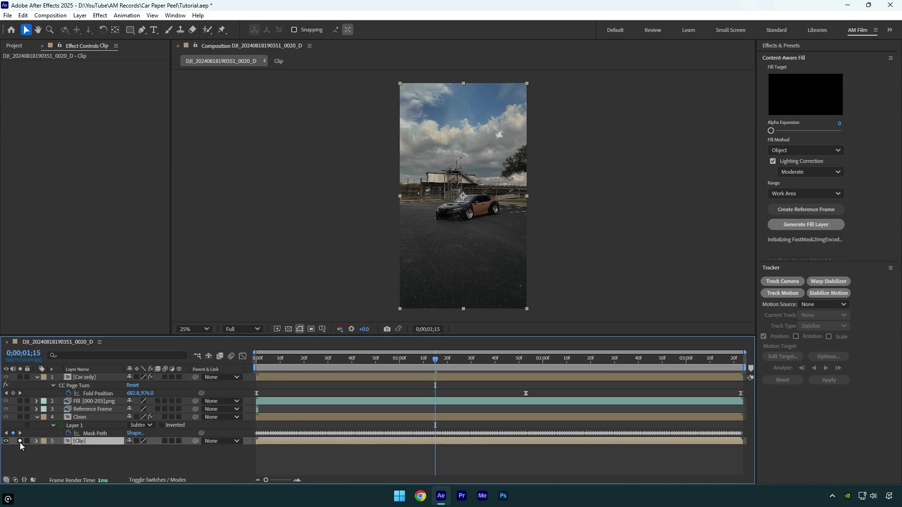
pyautogui.moveTo(418, 358)
pyautogui.mouseDown()
pyautogui.moveTo(400, 371)
pyautogui.moveTo(408, 370)
pyautogui.mouseUp()
pyautogui.click(764, 281)
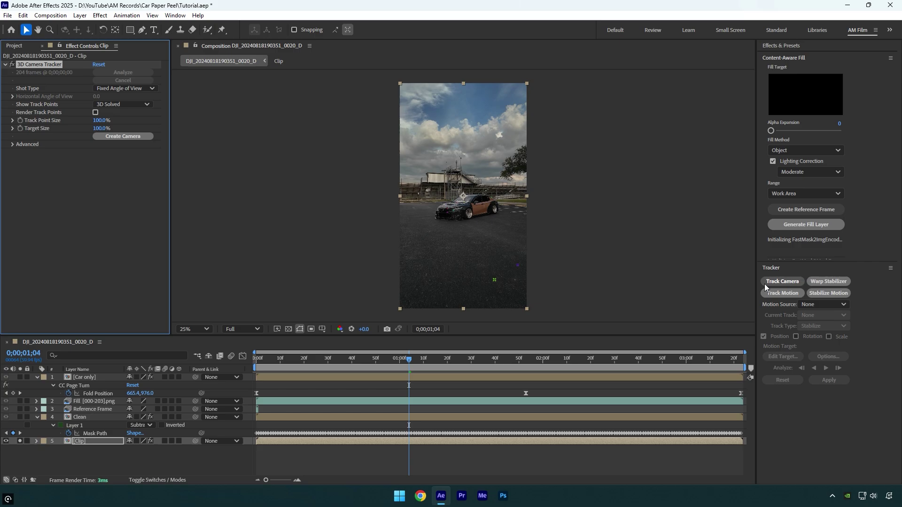
# Step: Set the ground plane and origin from the track points selected on the ground around the car
pyautogui.moveTo(474, 201)
pyautogui.mouseDown()
pyautogui.moveTo(447, 205)
pyautogui.moveTo(450, 219)
pyautogui.moveTo(471, 207)
pyautogui.mouseUp()
pyautogui.rightClick(460, 210)
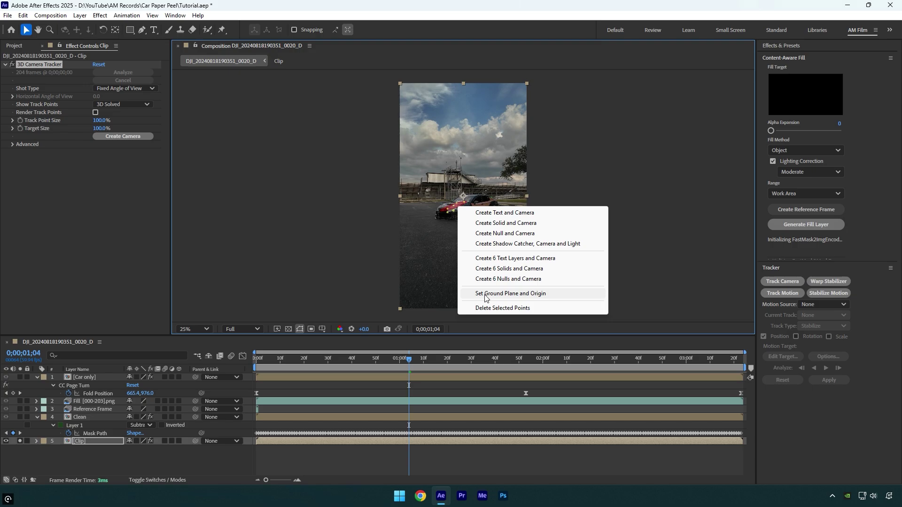
pyautogui.click(486, 294)
# Step: Create a text layer and camera from the selected track points and enter "am film" as the text
pyautogui.rightClick(461, 204)
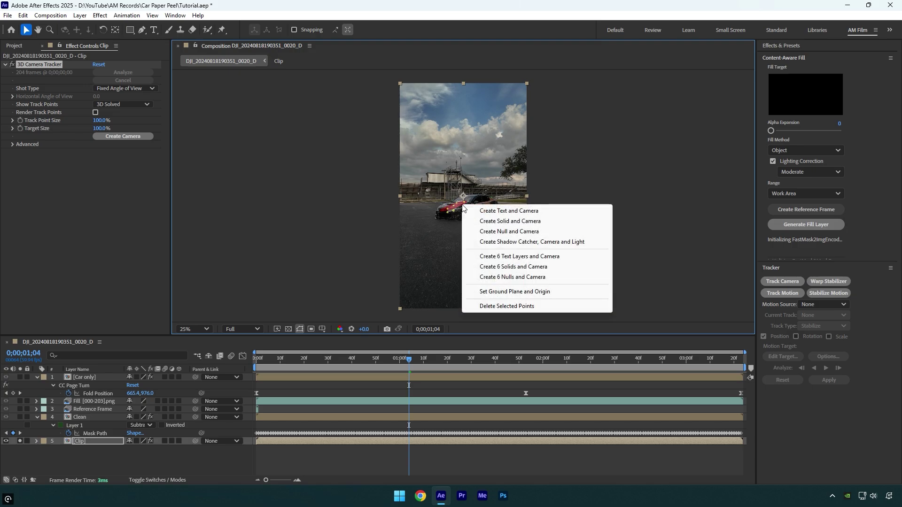
pyautogui.click(483, 210)
pyautogui.write('am f')
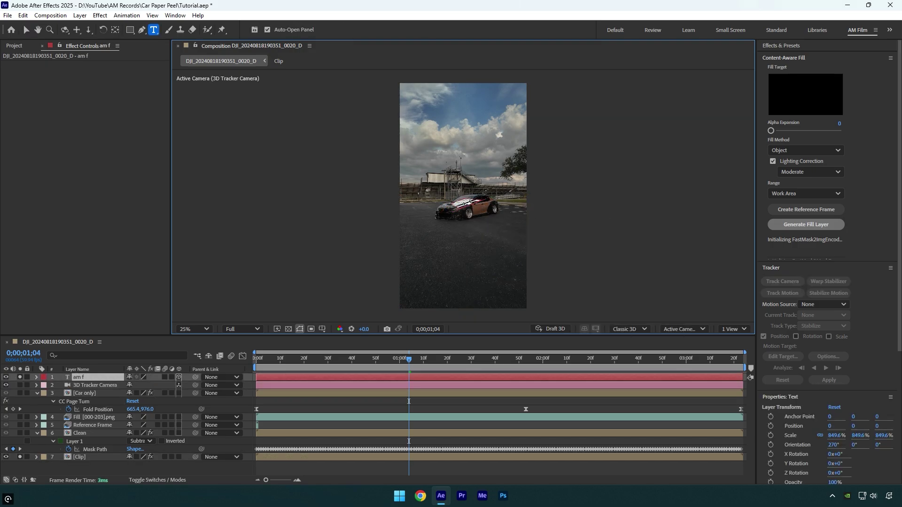
pyautogui.write('ilm')
pyautogui.click(103, 377)
# Step: Rotate the am film text upright to face the viewer, scale it to 433.6%, and position it over the car
pyautogui.press('v')
pyautogui.moveTo(457, 176); pyautogui.dragTo(479, 190)
pyautogui.moveTo(487, 210); pyautogui.dragTo(470, 220)
pyautogui.press('s')
pyautogui.moveTo(159, 385); pyautogui.dragTo(23, 385)
pyautogui.moveTo(511, 231); pyautogui.dragTo(502, 224)
pyautogui.moveTo(465, 171); pyautogui.dragTo(465, 165)
# Step: Unsolo the am film and Clip layers, hide the Clip layer, and scrub through the opening of the composition
pyautogui.click(20, 377)
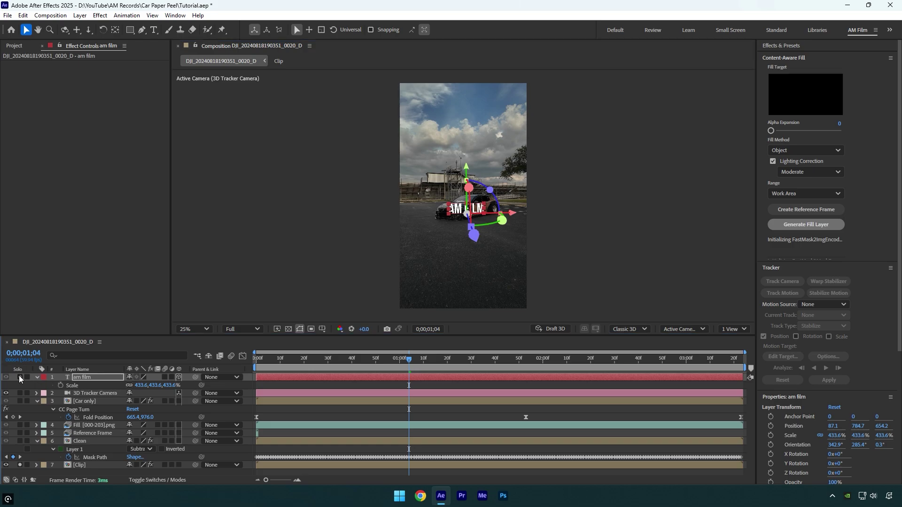
pyautogui.click(20, 465)
pyautogui.click(6, 465)
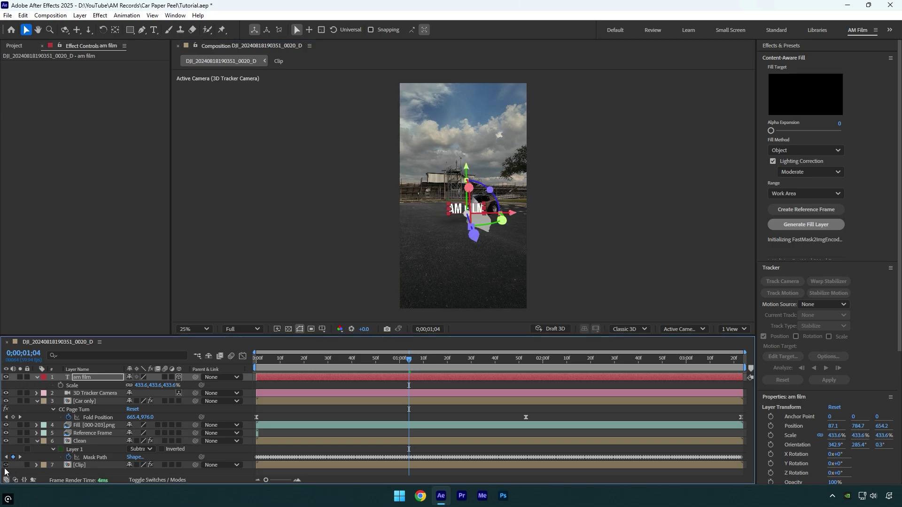
pyautogui.click(29, 474)
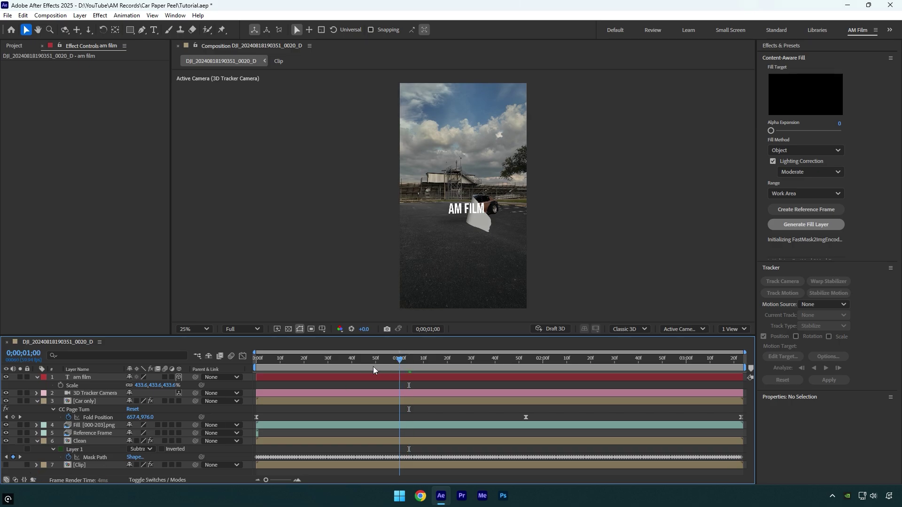
pyautogui.click(253, 371)
pyautogui.moveTo(253, 372); pyautogui.dragTo(348, 369)
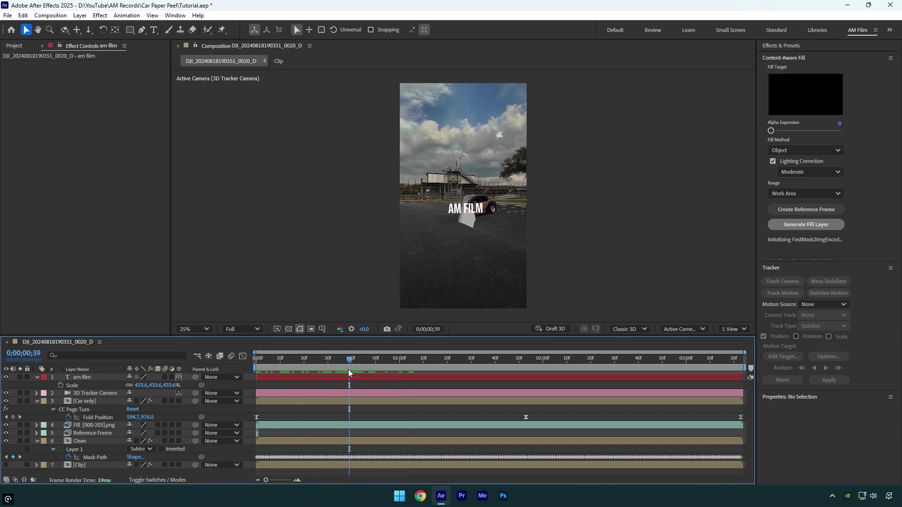
# Step: Move the am film layer directly below the Car only layer and preview the animation from the start
pyautogui.moveTo(92, 377); pyautogui.dragTo(89, 419)
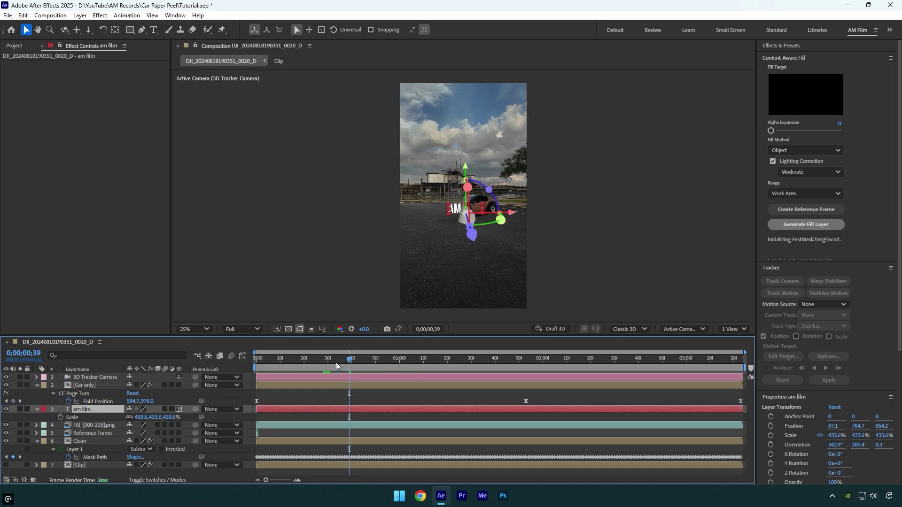
pyautogui.moveTo(337, 362); pyautogui.dragTo(224, 362)
pyautogui.press('space')
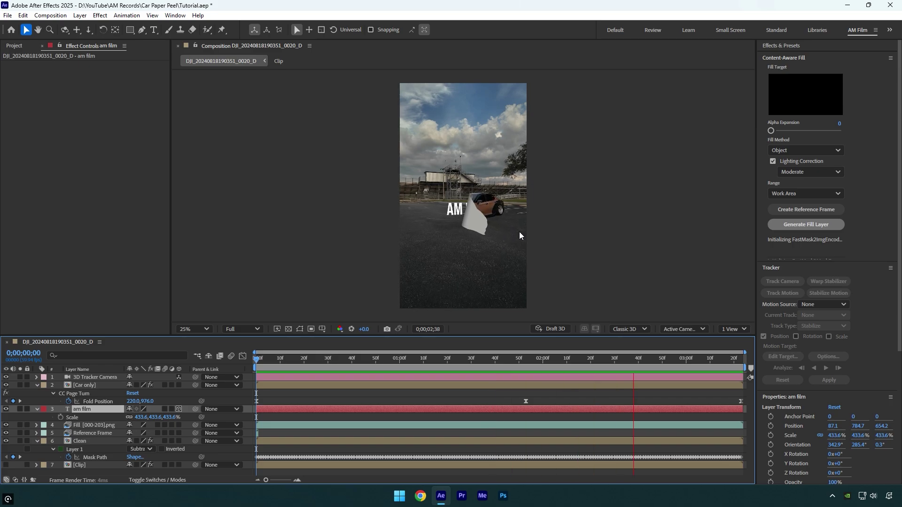
pyautogui.press('space')
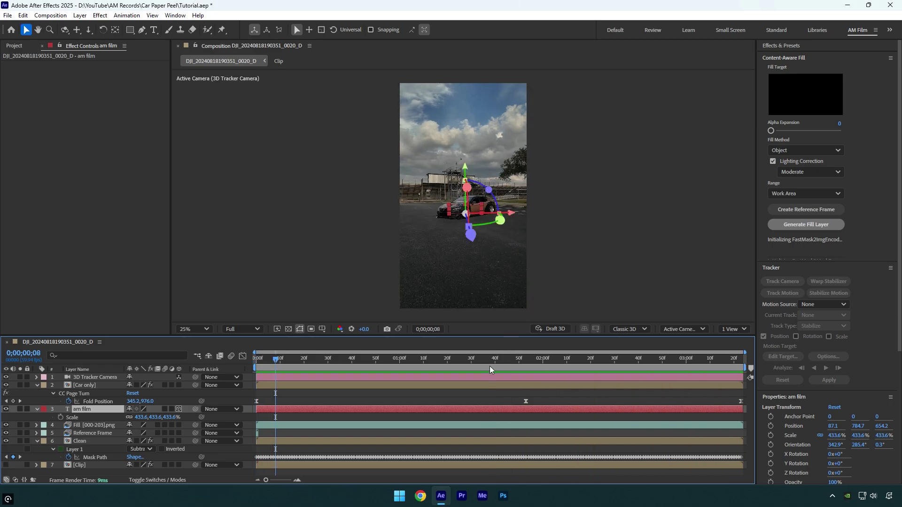